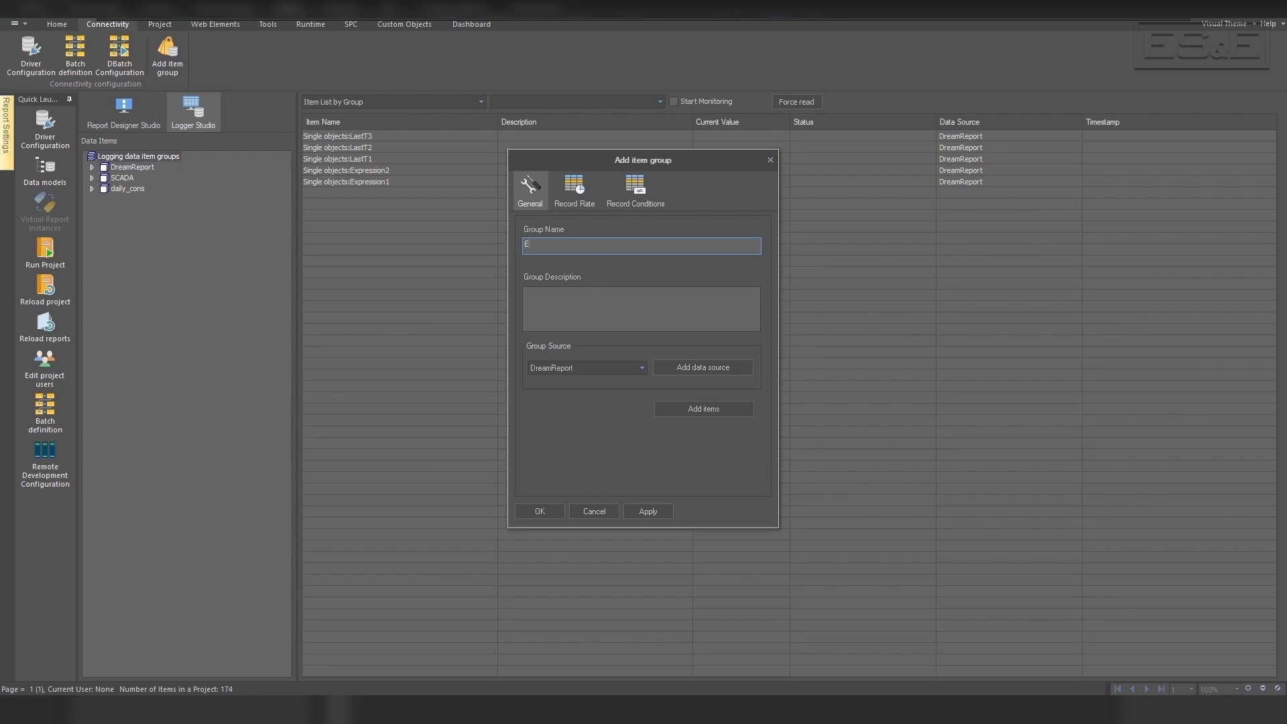
Name the new logging item group EChoDataLog and choose Echo as its group source
text(oDataLog)
click(634, 371)
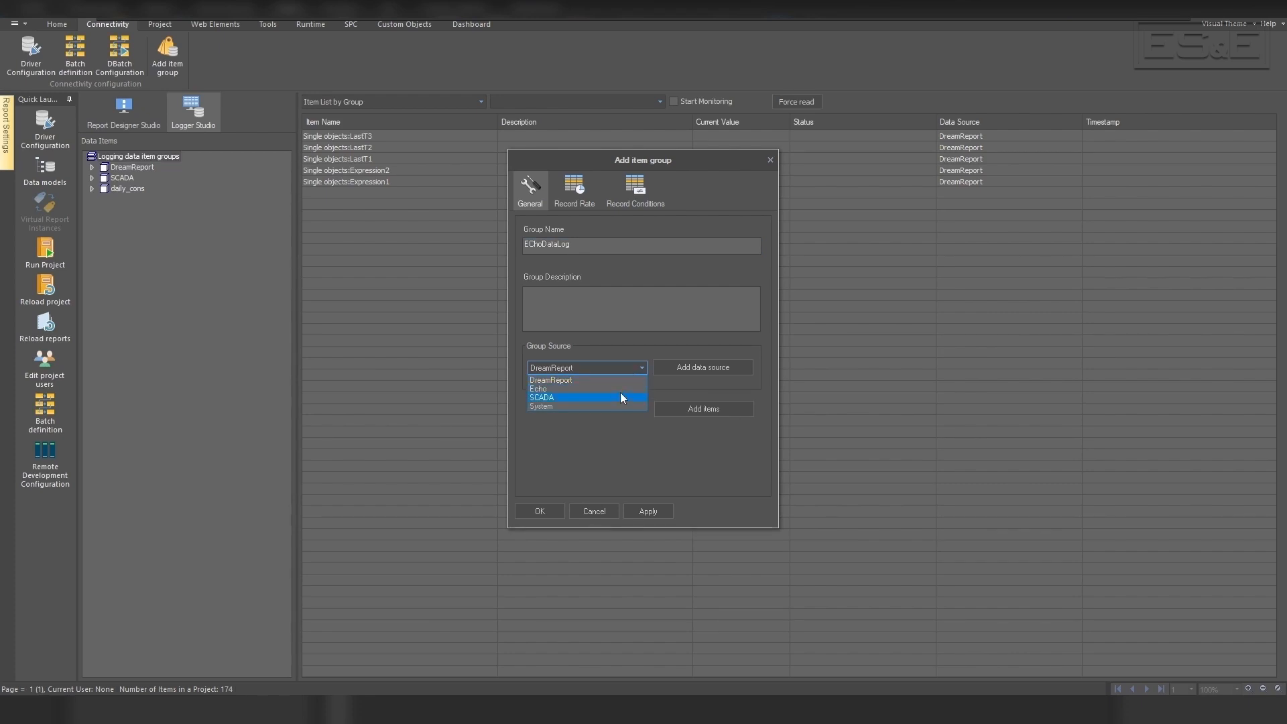
click(617, 388)
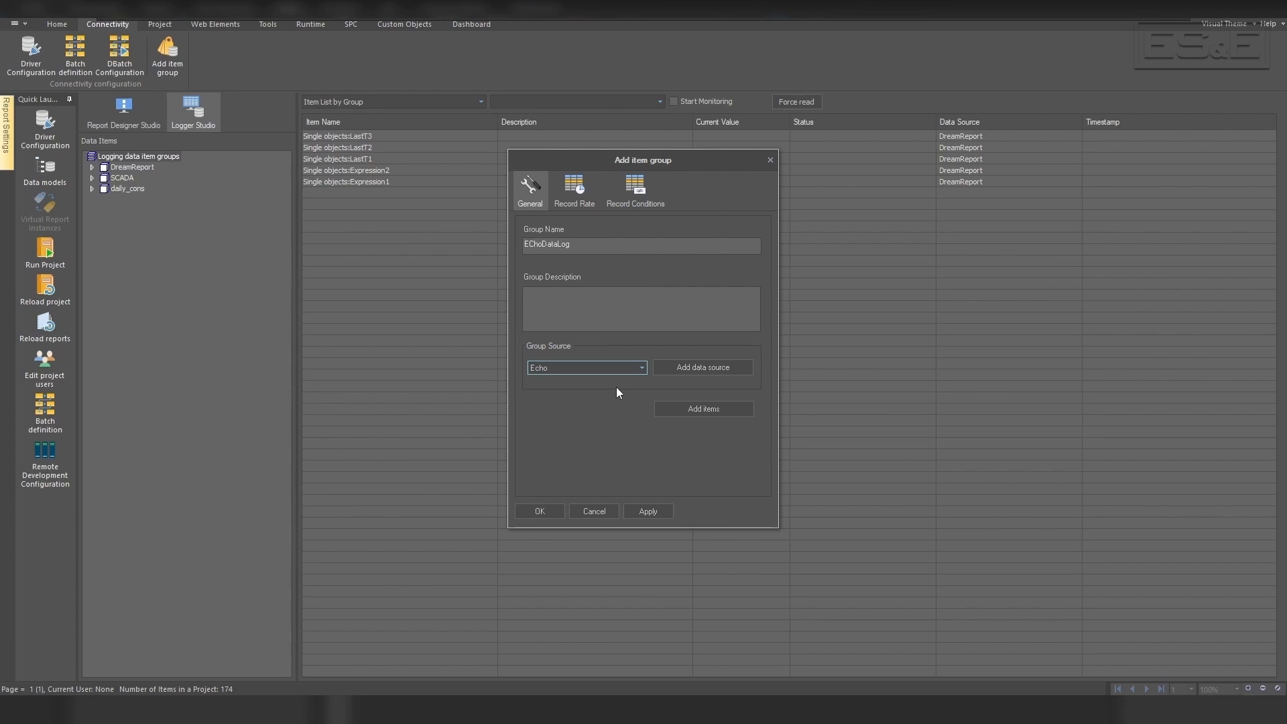
Add the Echo data items Amps and Temp to the group
click(707, 417)
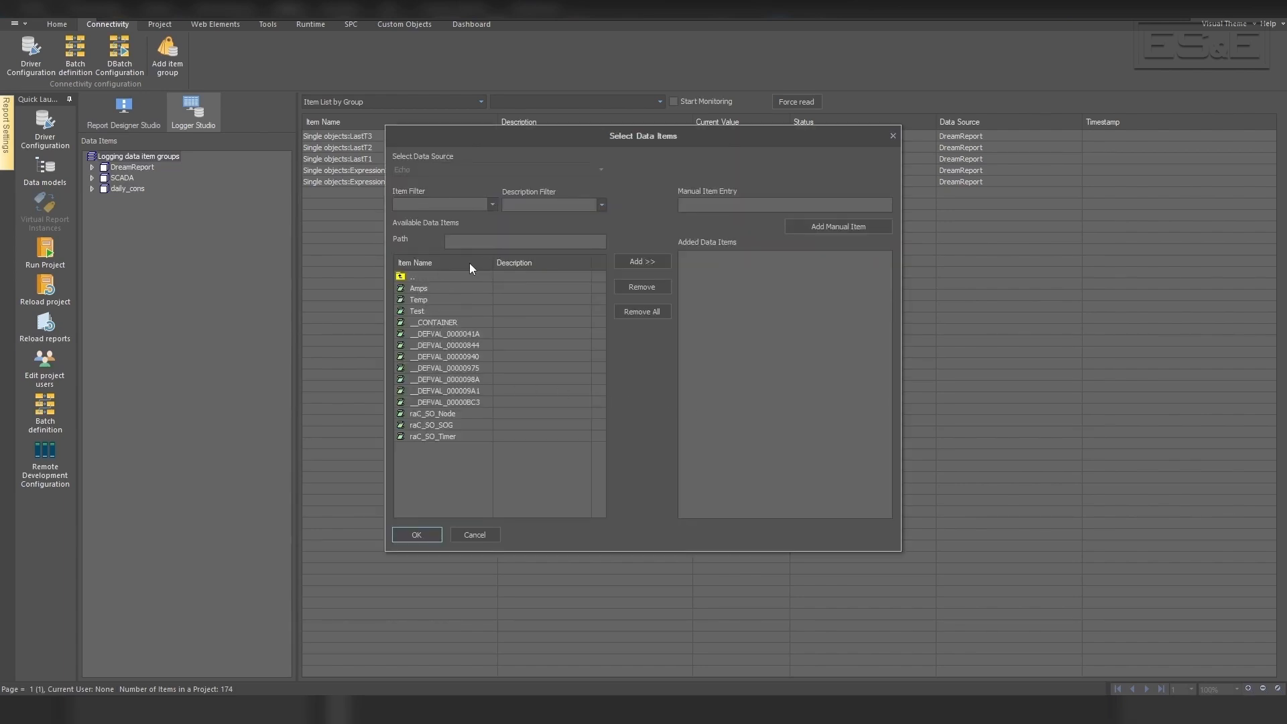
click(419, 288)
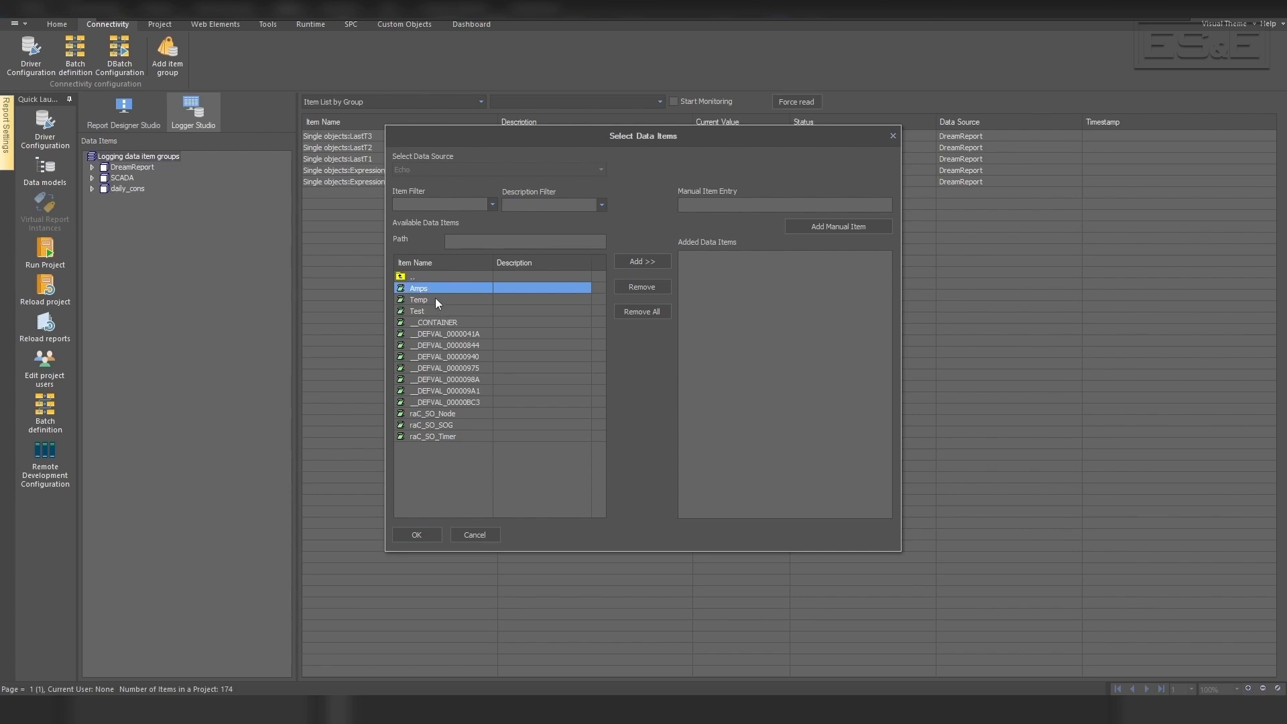
ctrl+click(436, 299)
click(637, 263)
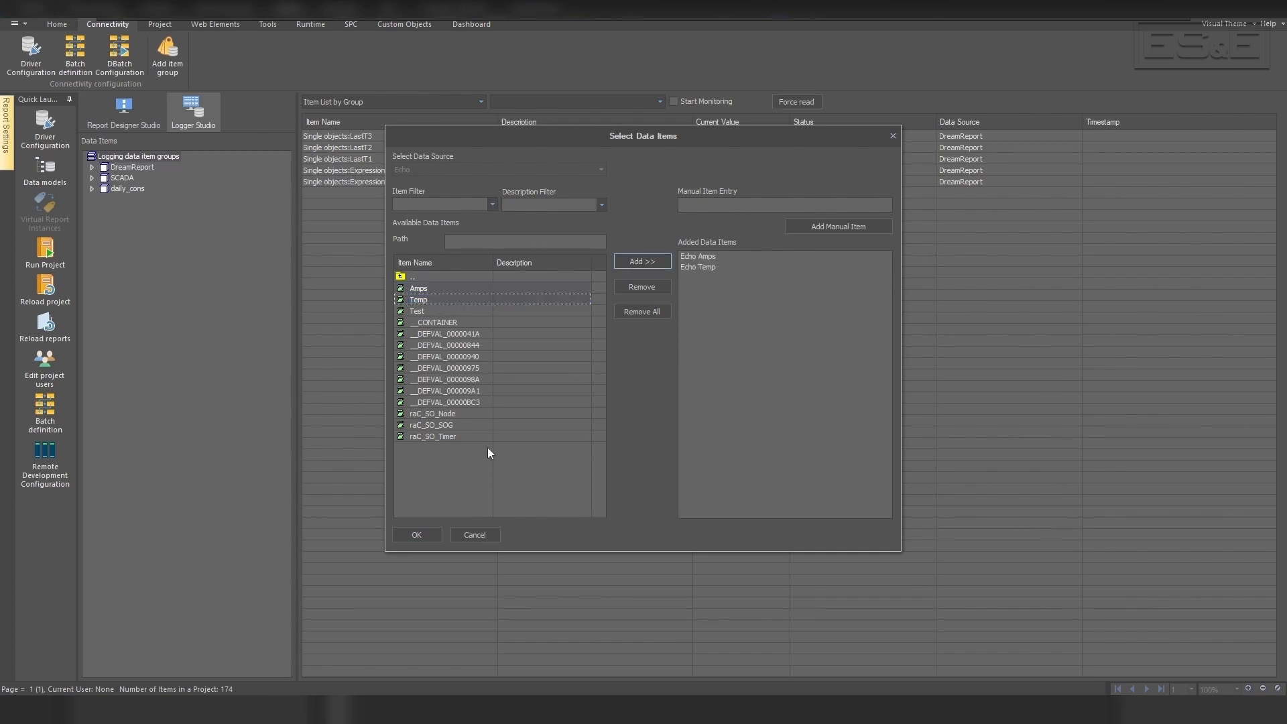
click(416, 535)
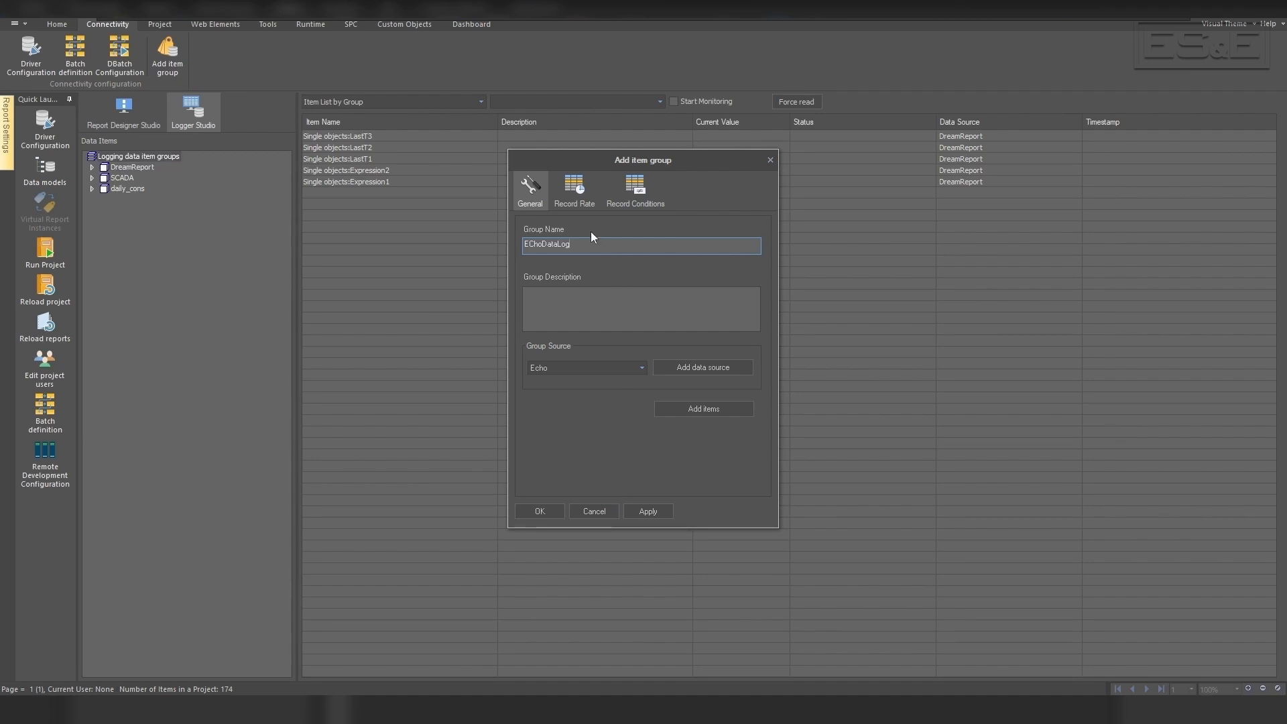
Set the group's record mode to Every 00:00:05 and create the group
click(575, 191)
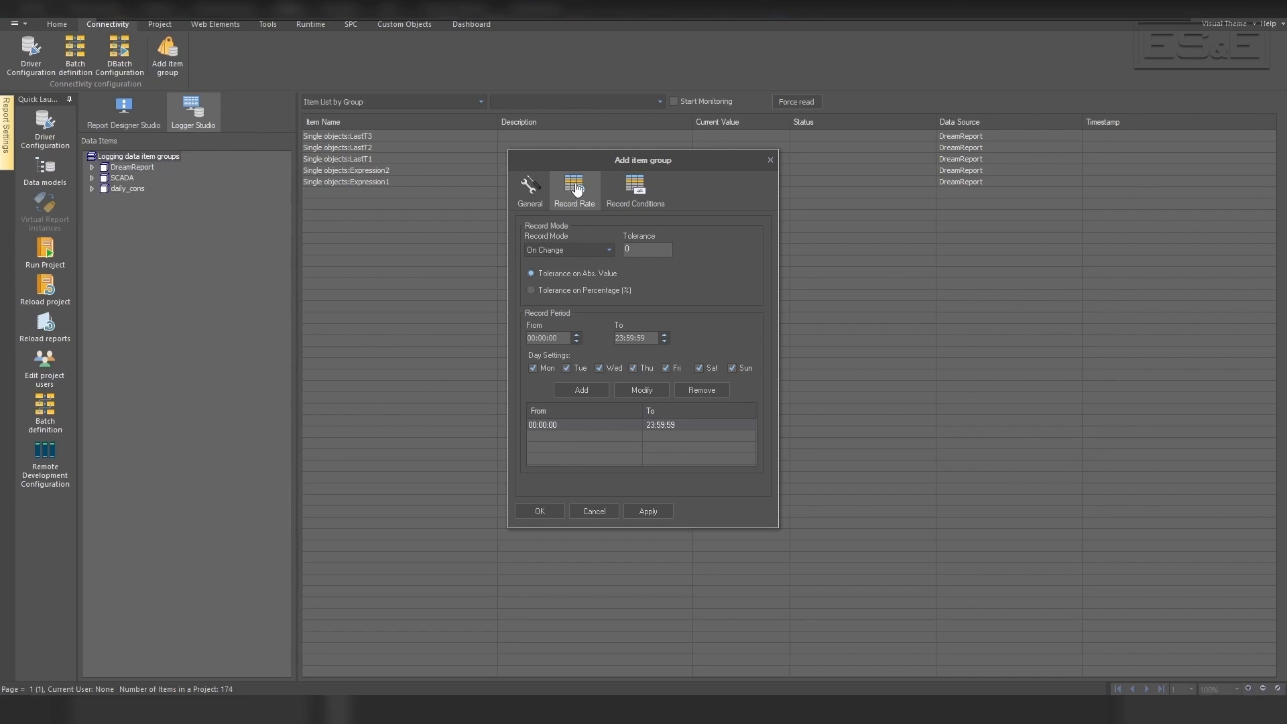
click(610, 250)
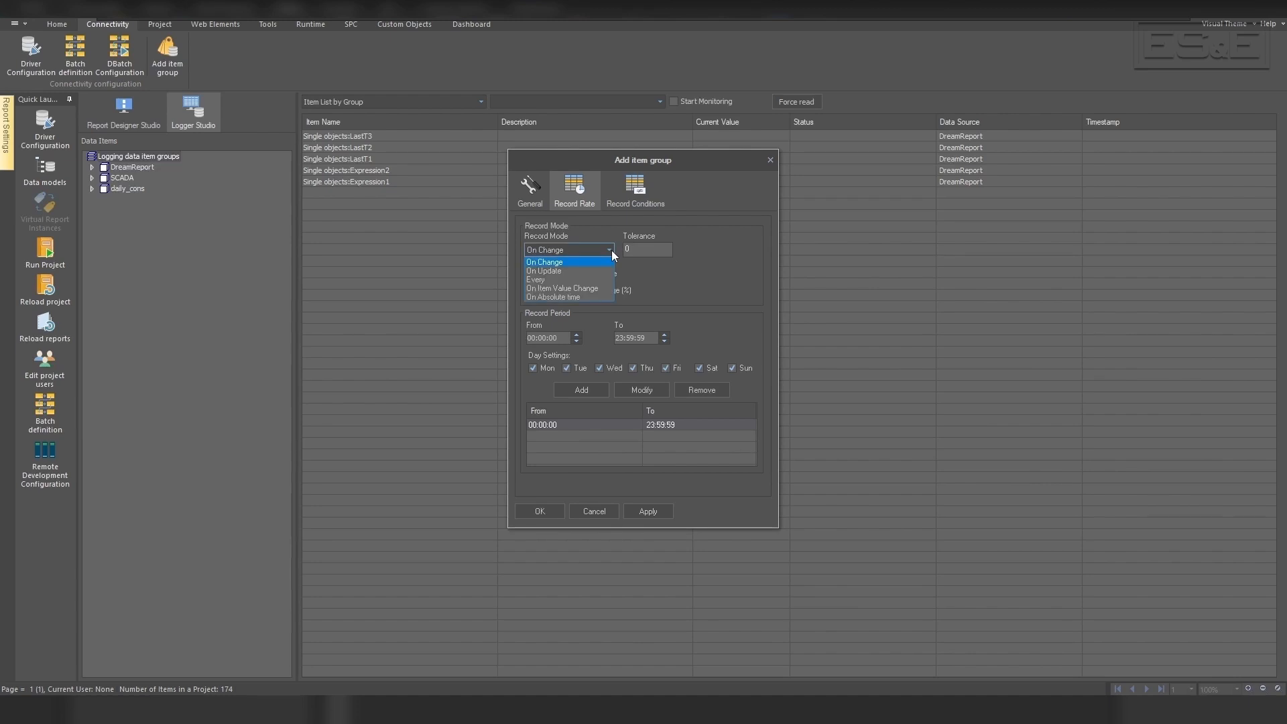
click(587, 279)
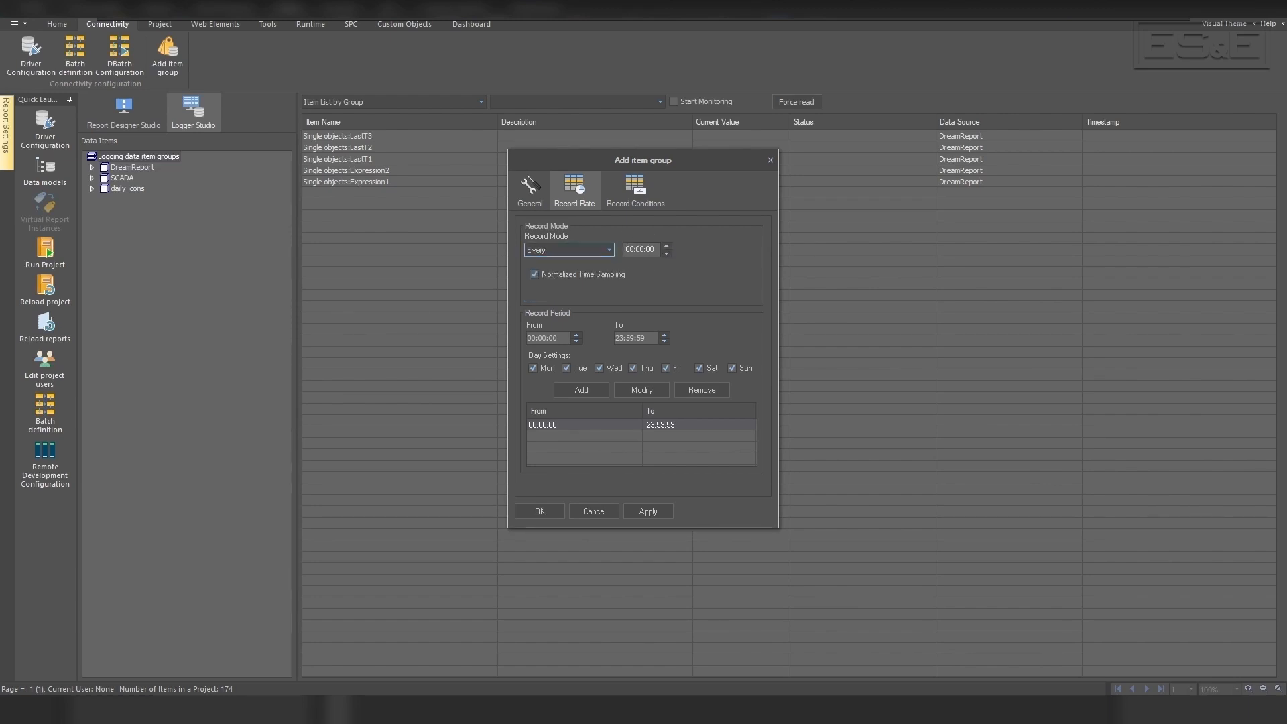
click(665, 247)
click(634, 183)
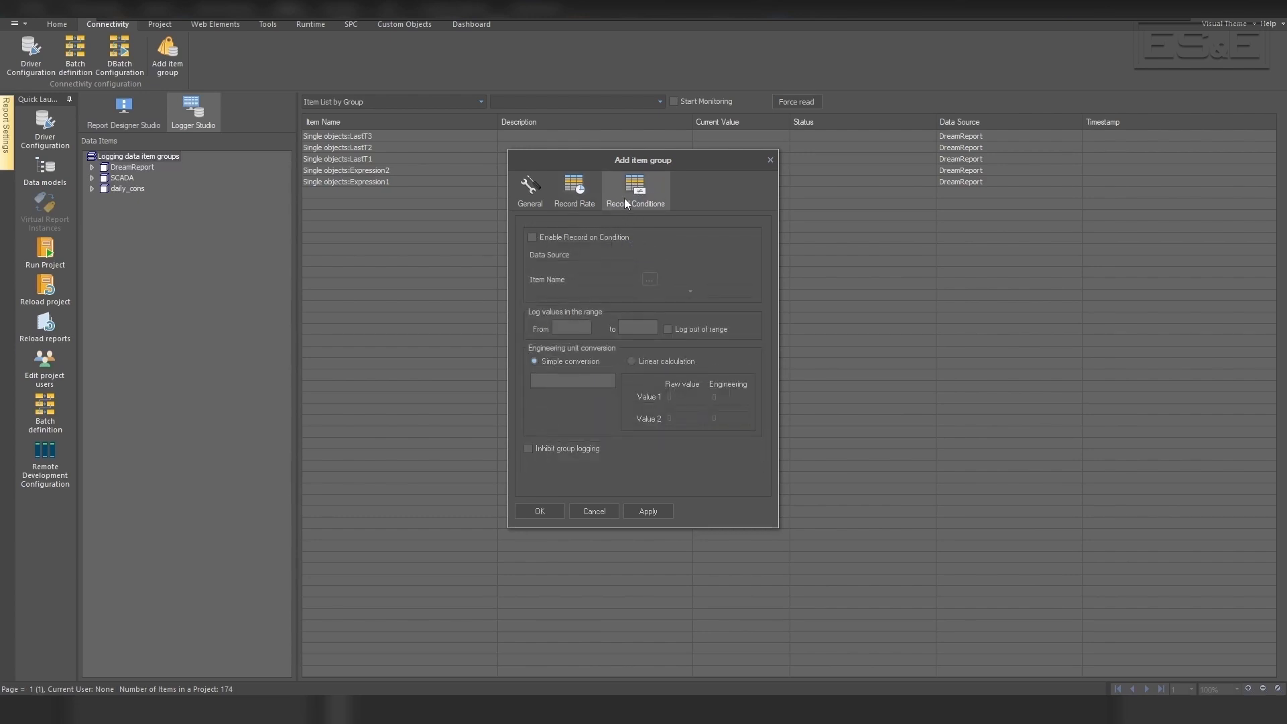
click(587, 192)
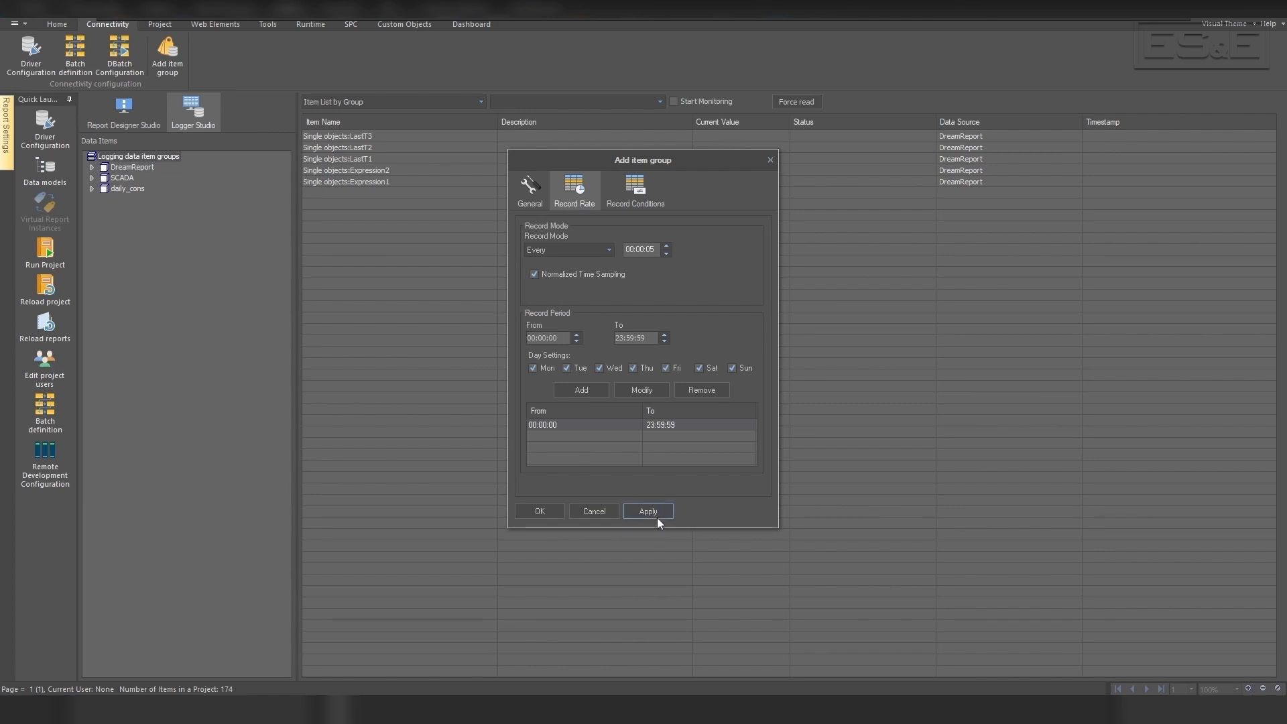
click(540, 512)
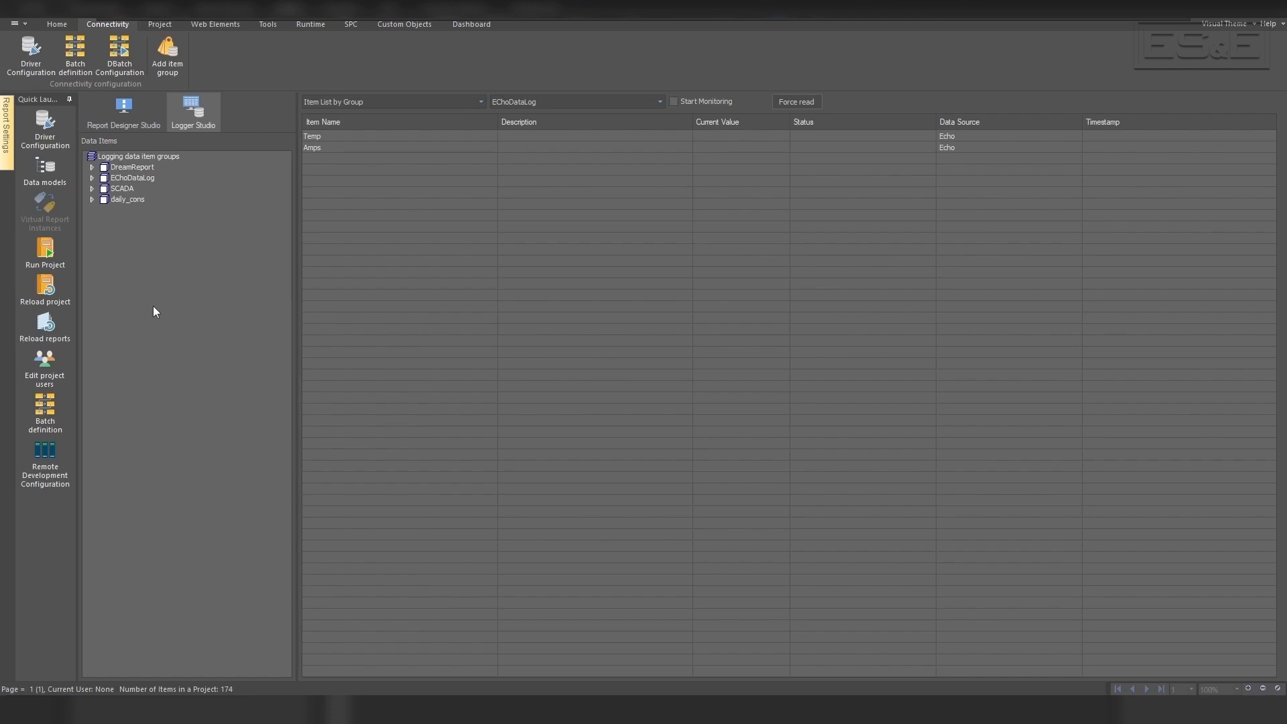
Create a new report in the project reports list of Report Designer Studio
click(124, 111)
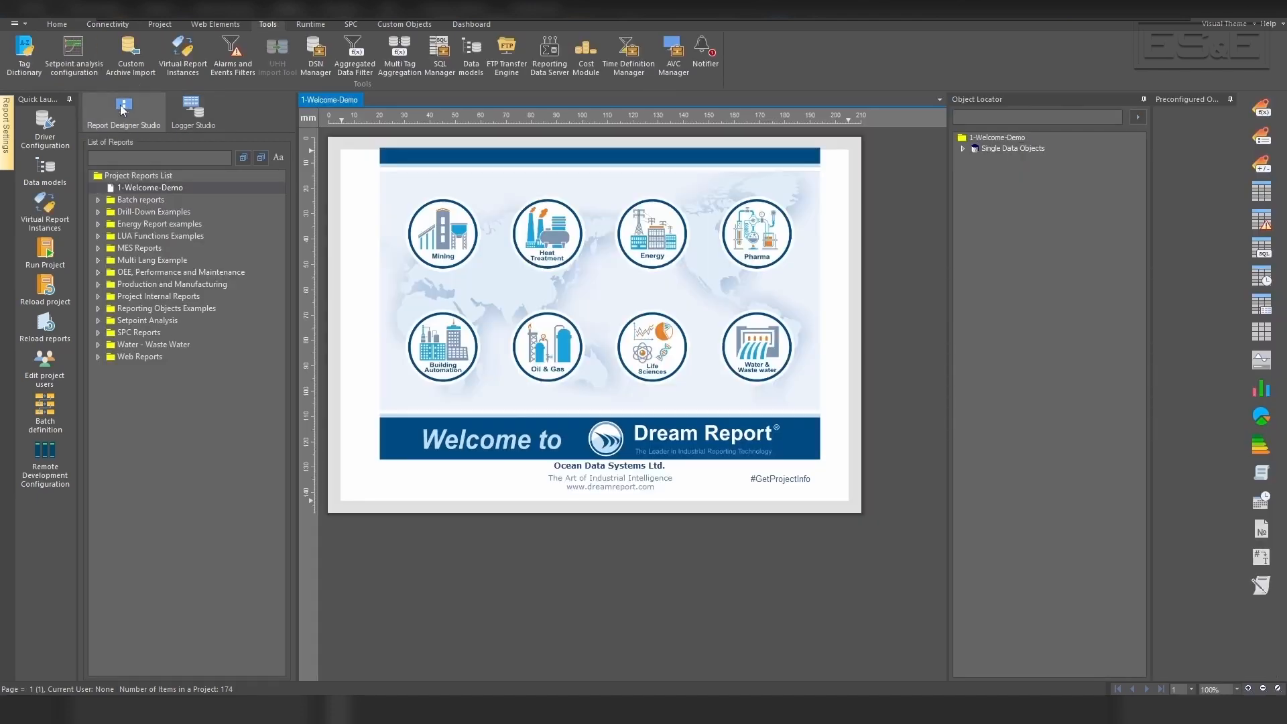
right_click(147, 174)
click(206, 180)
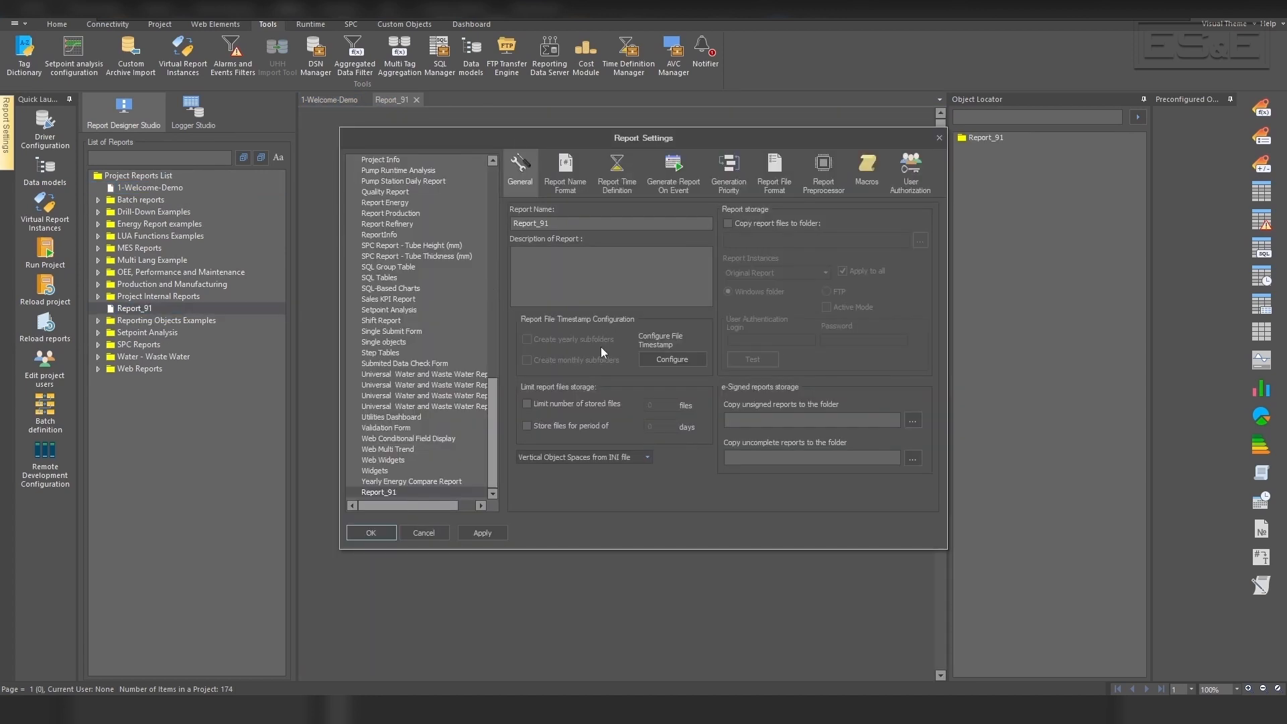
Enable Web as a report target alongside PDF and accept the report settings, leaving the web refresh options as they are
click(764, 174)
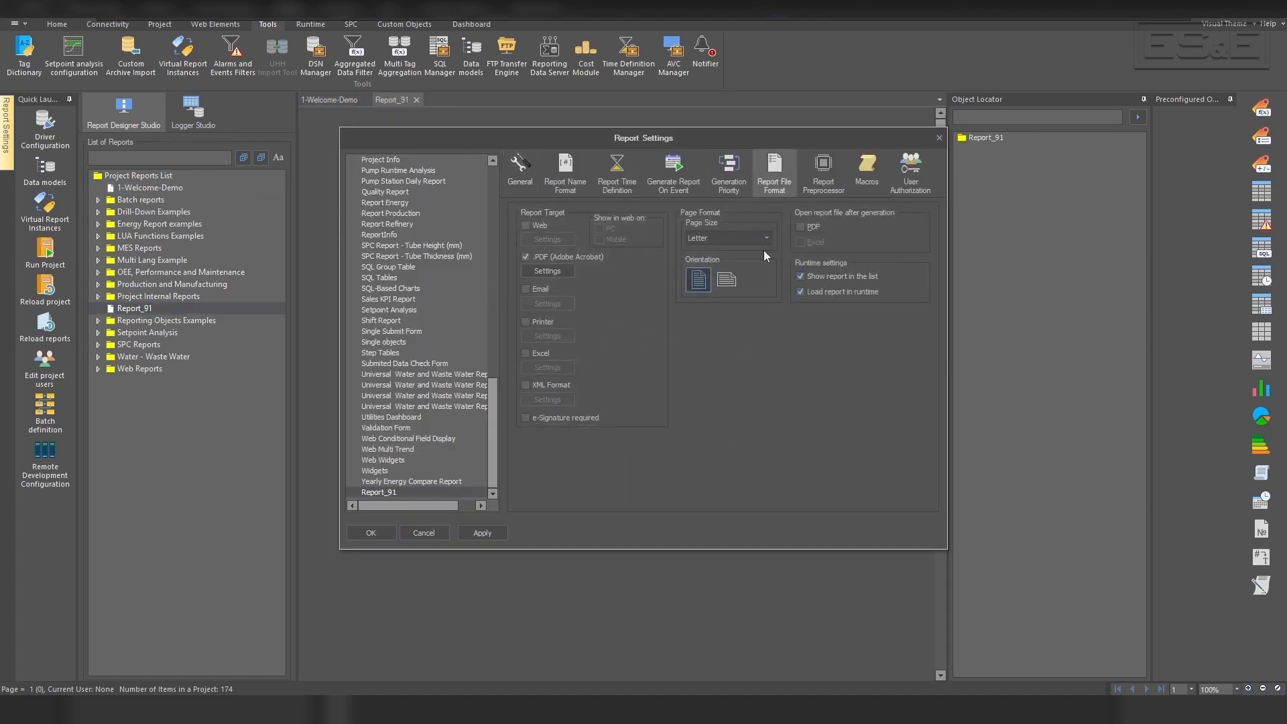
click(525, 226)
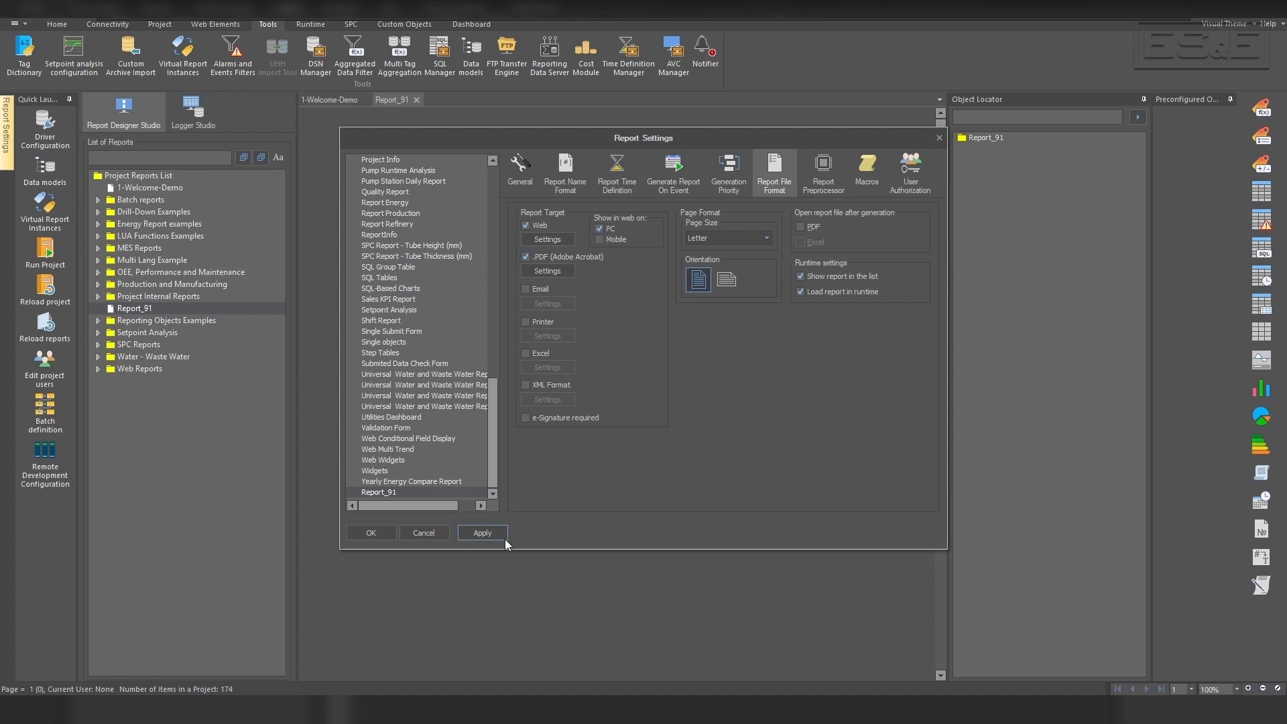
click(555, 243)
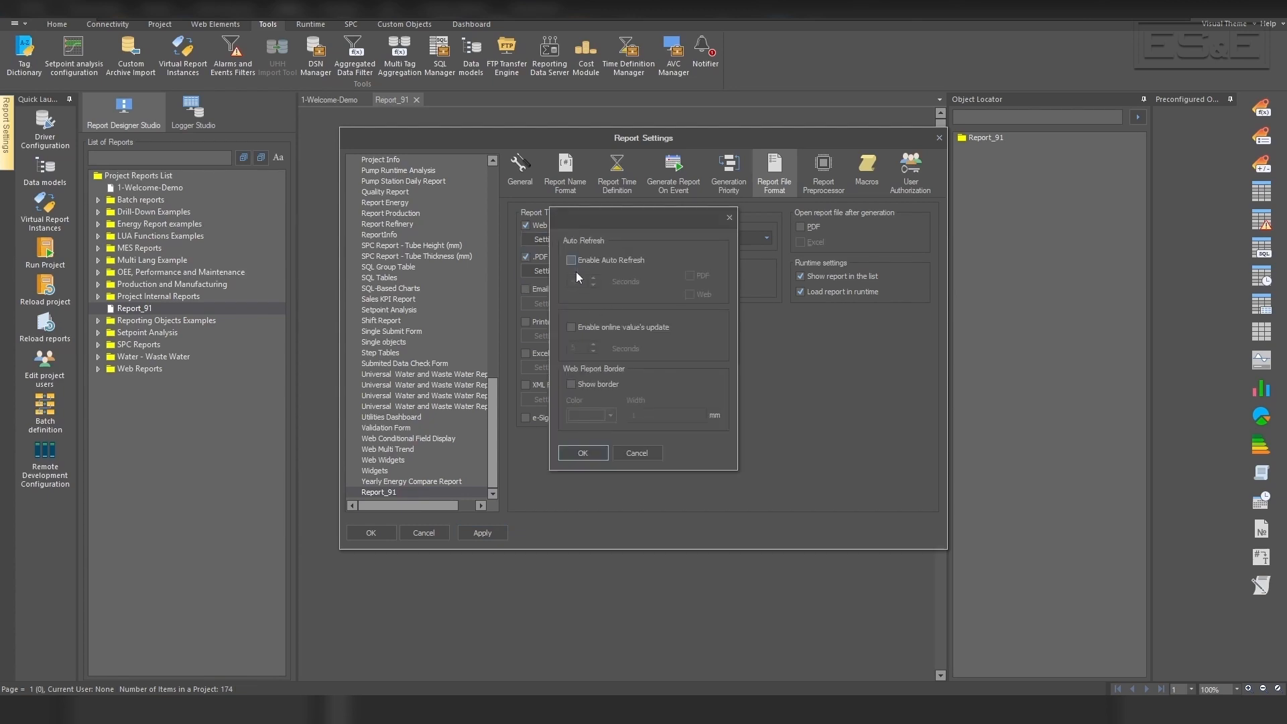
click(631, 451)
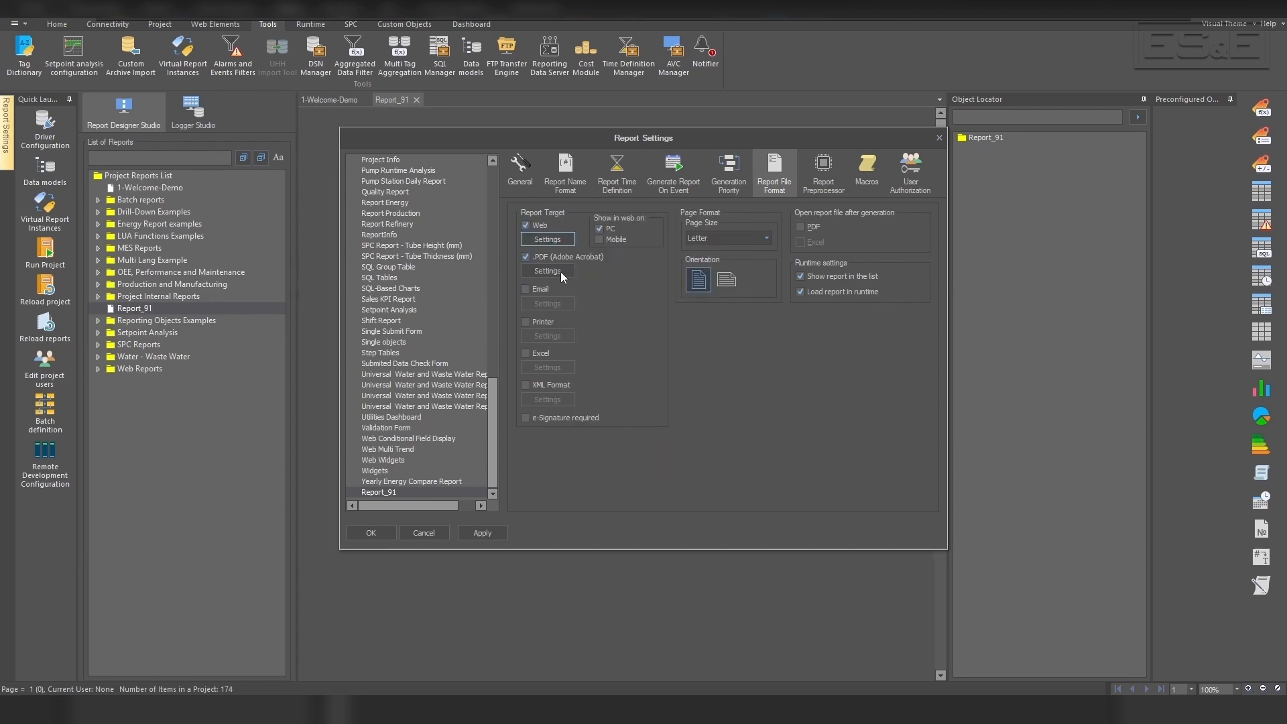
click(485, 535)
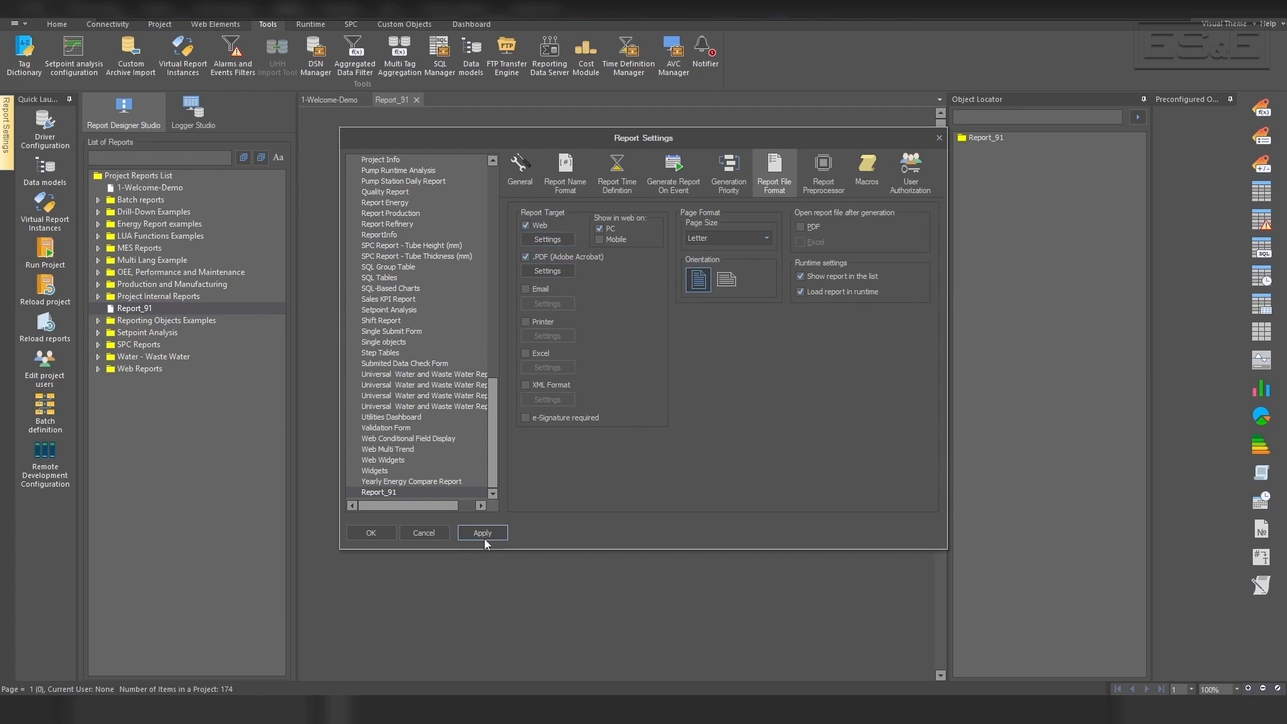
click(360, 534)
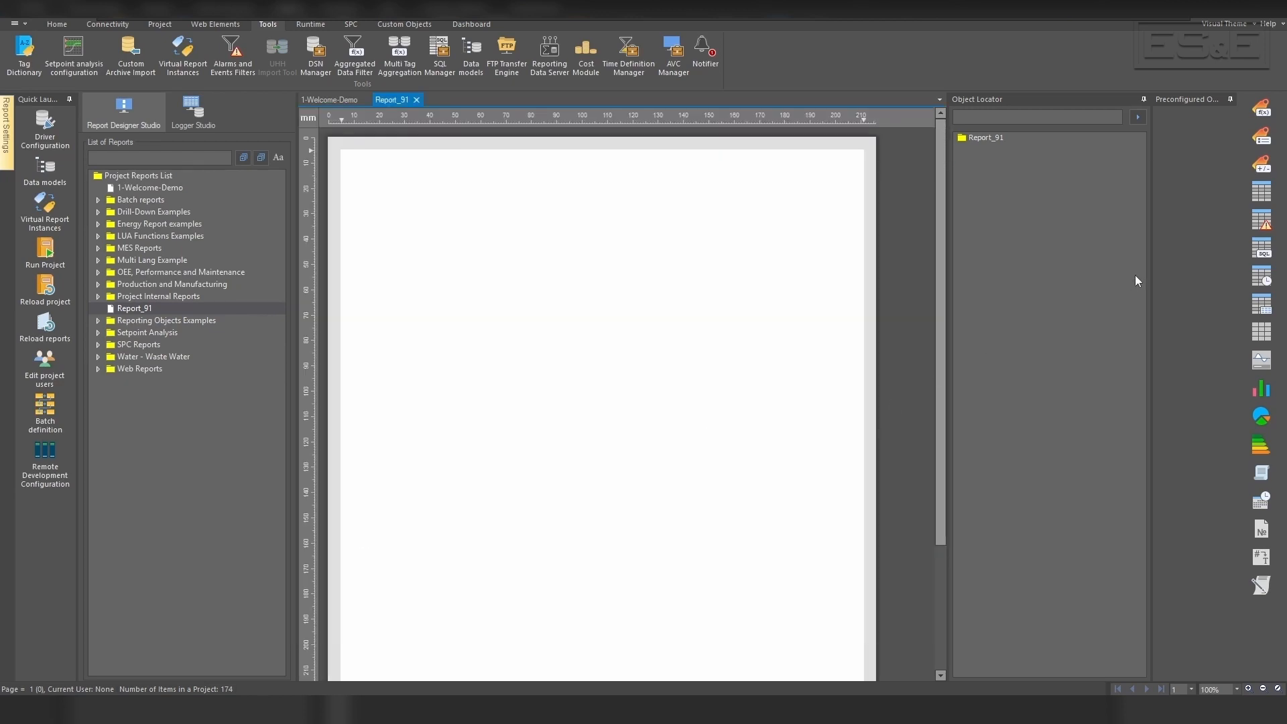
Draw an item table across the middle of the report page and add the Echo items Amps and Temp to it
click(1259, 194)
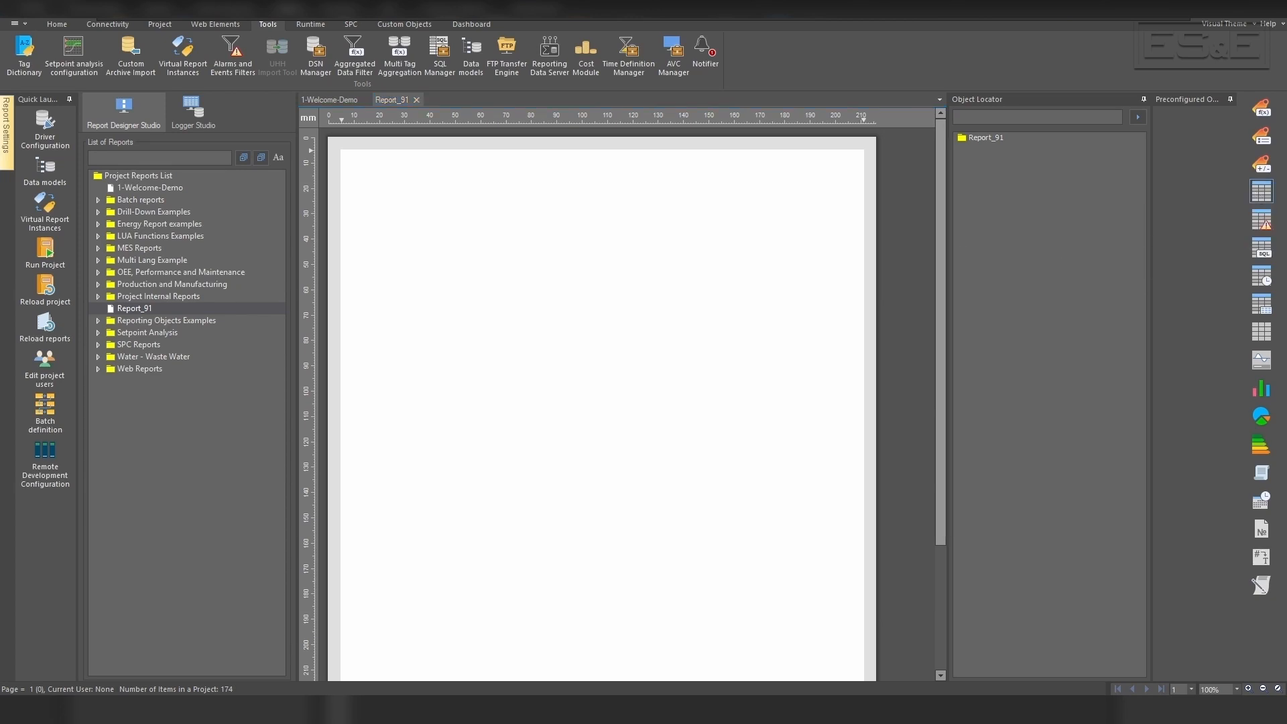
drag(381, 292, 824, 591)
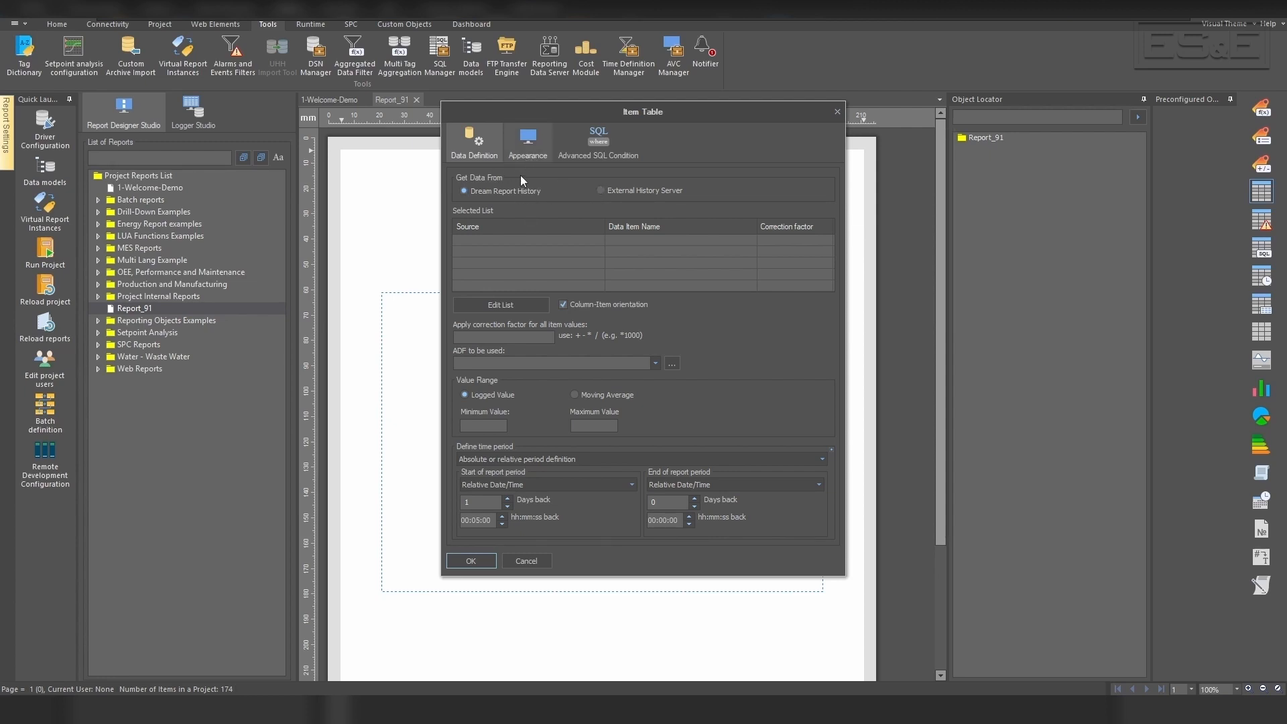
click(497, 308)
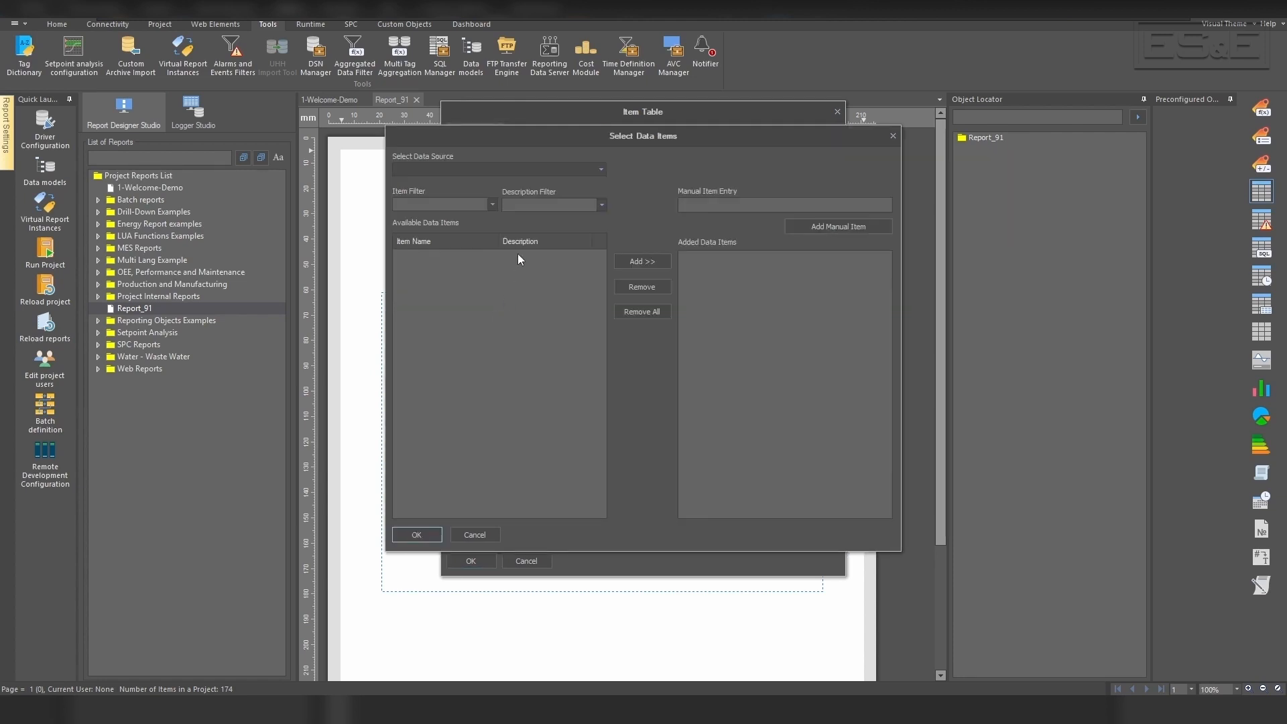
click(600, 169)
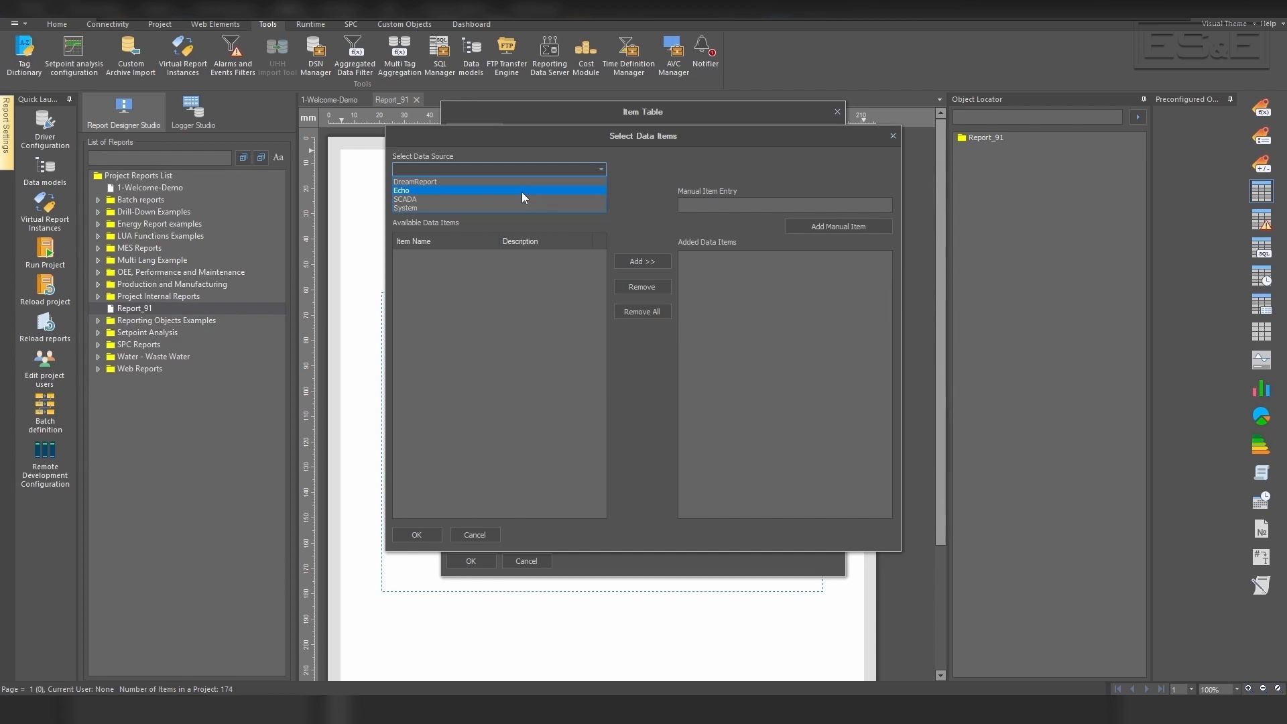
click(523, 193)
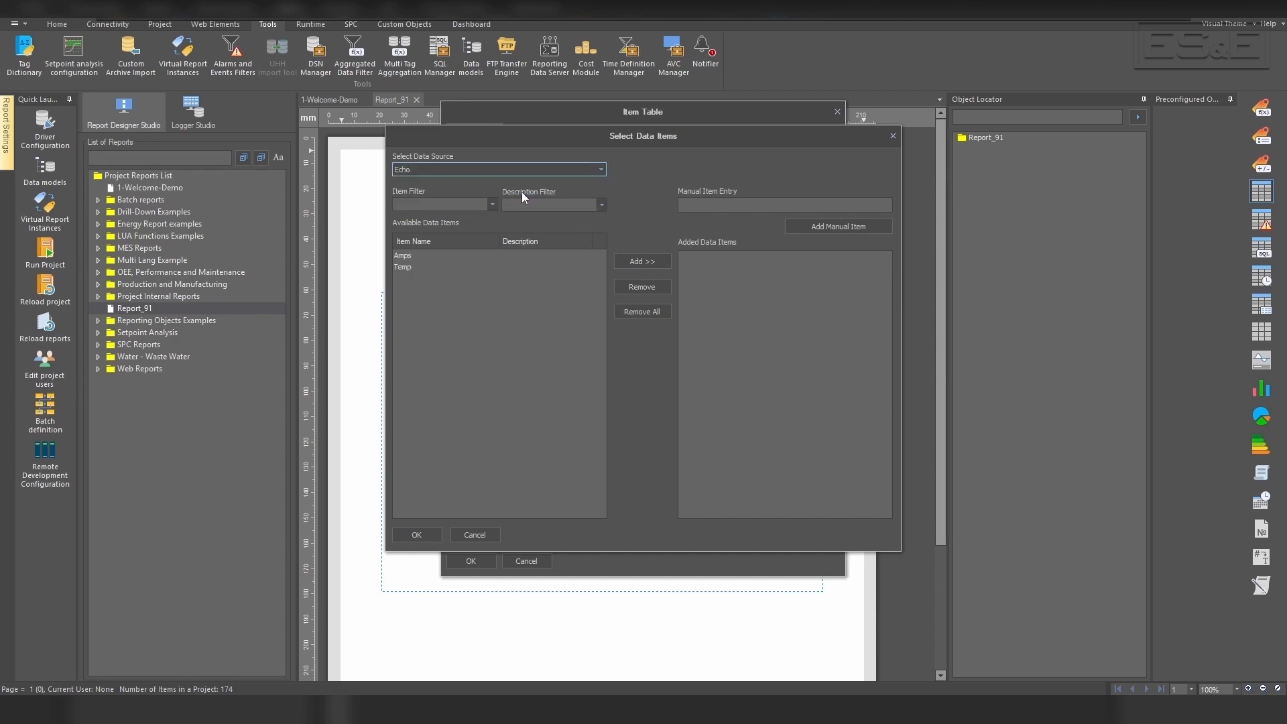
click(410, 259)
shift+click(409, 268)
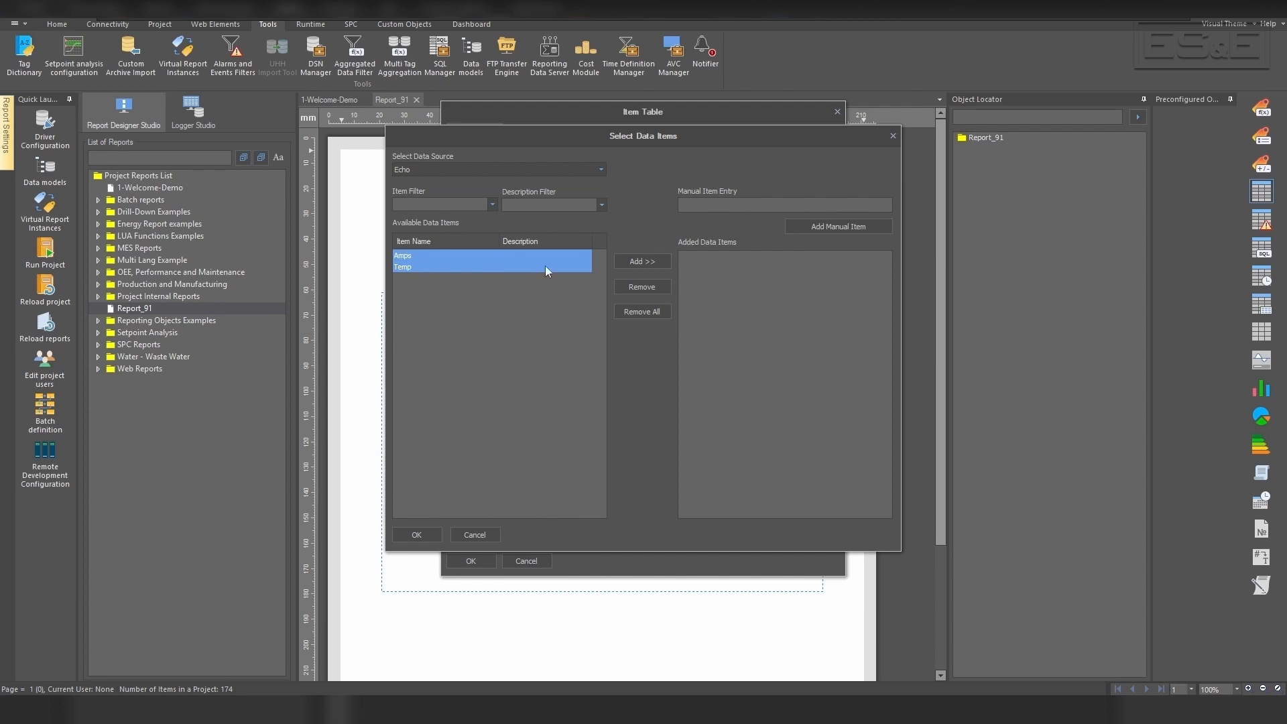
click(634, 261)
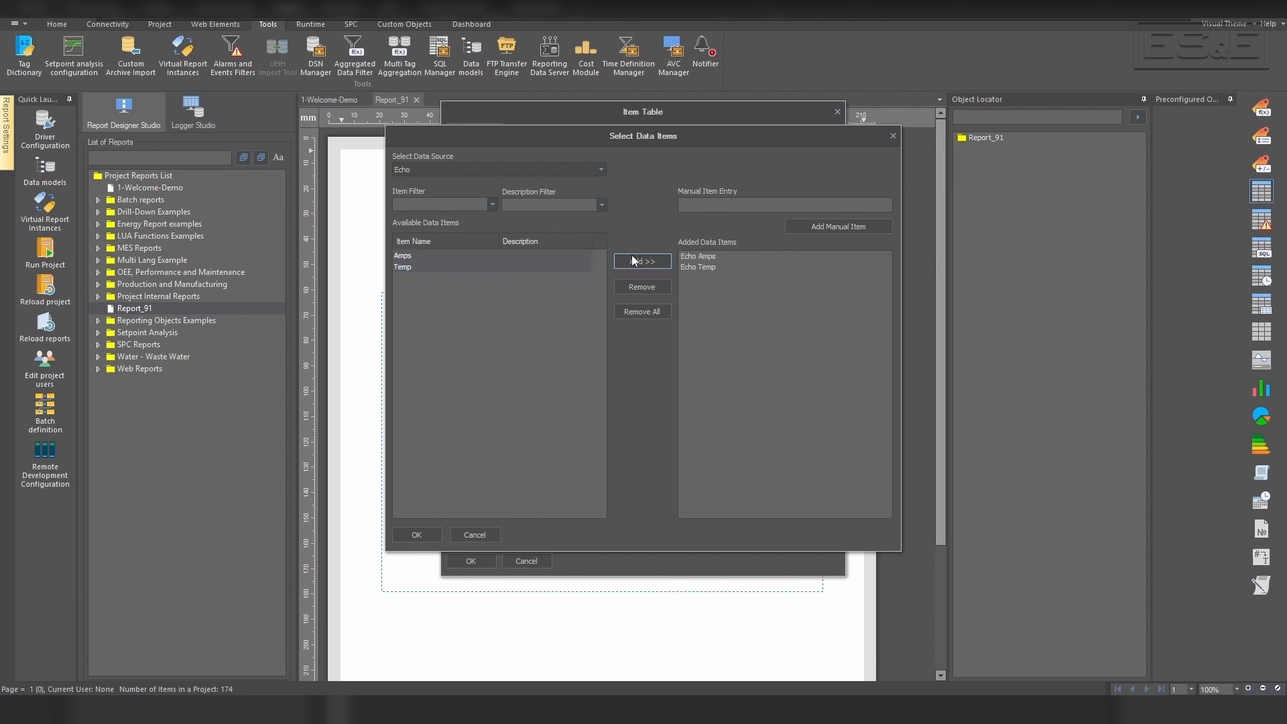
click(423, 538)
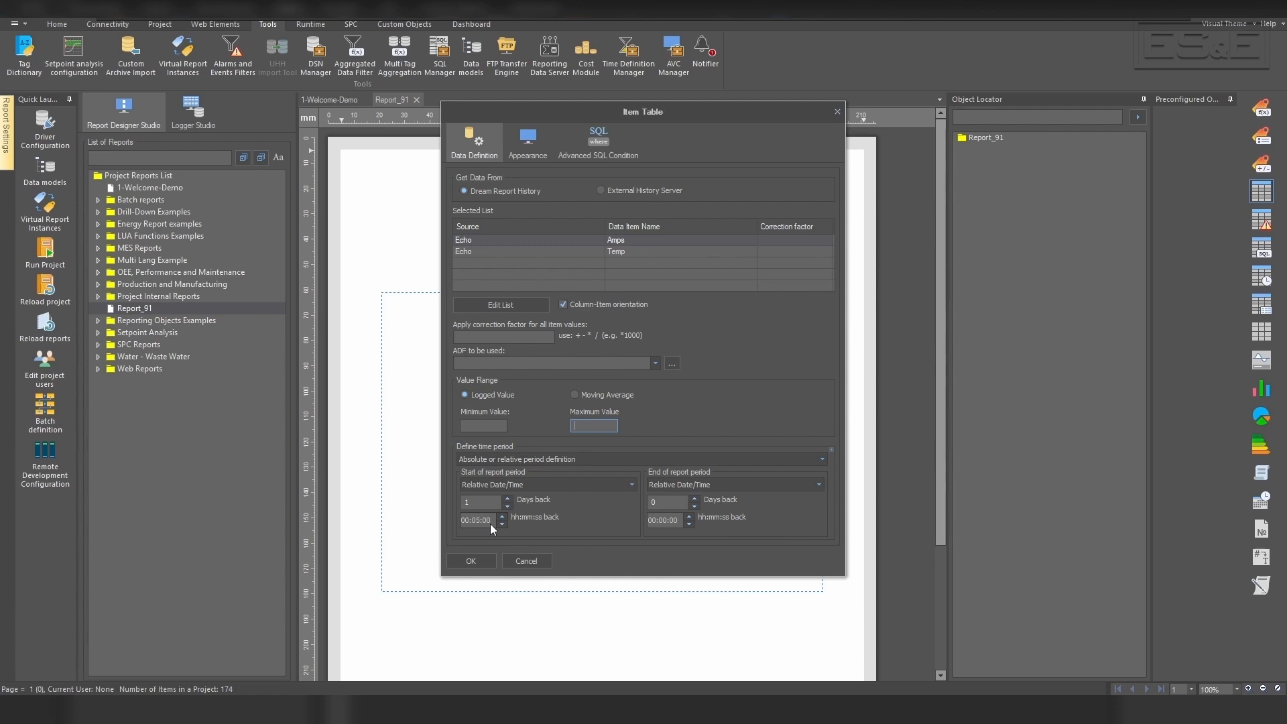
Reduce the days back of the table's report period start by one and confirm the item table
click(507, 507)
click(484, 560)
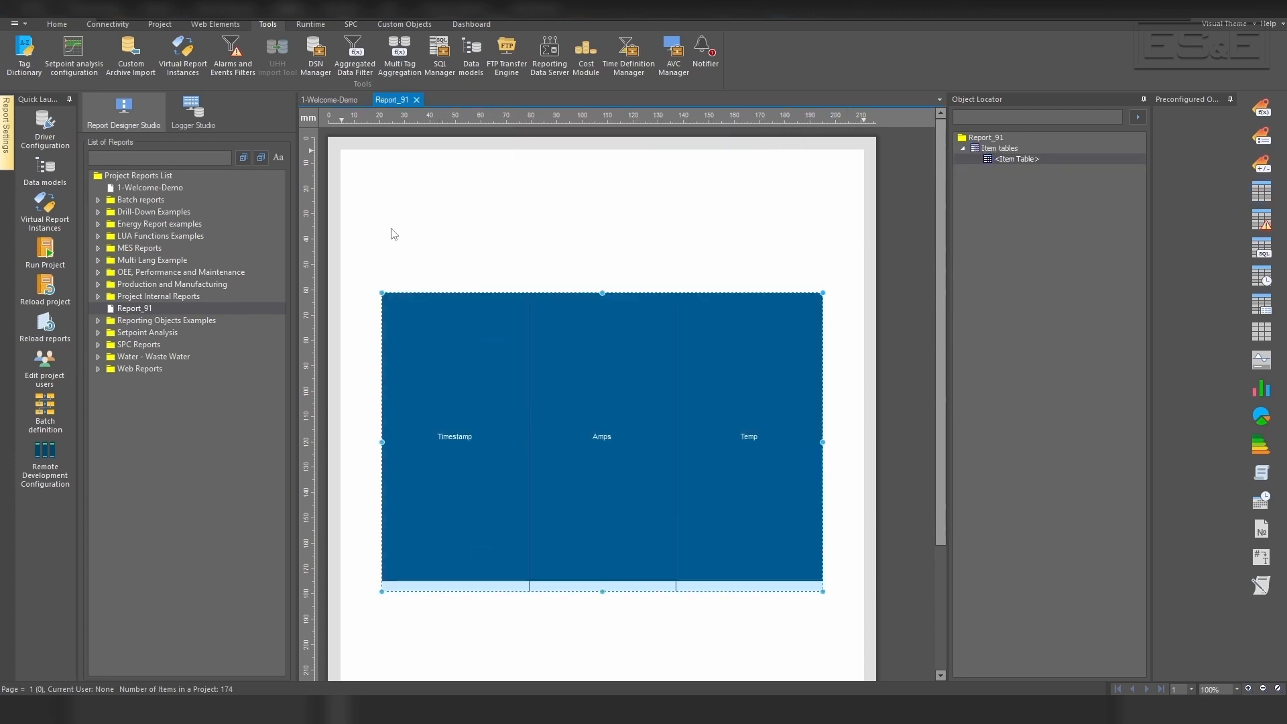
Run the project with its changes saved and generate Report_91 in the Runtime Management Console
click(45, 262)
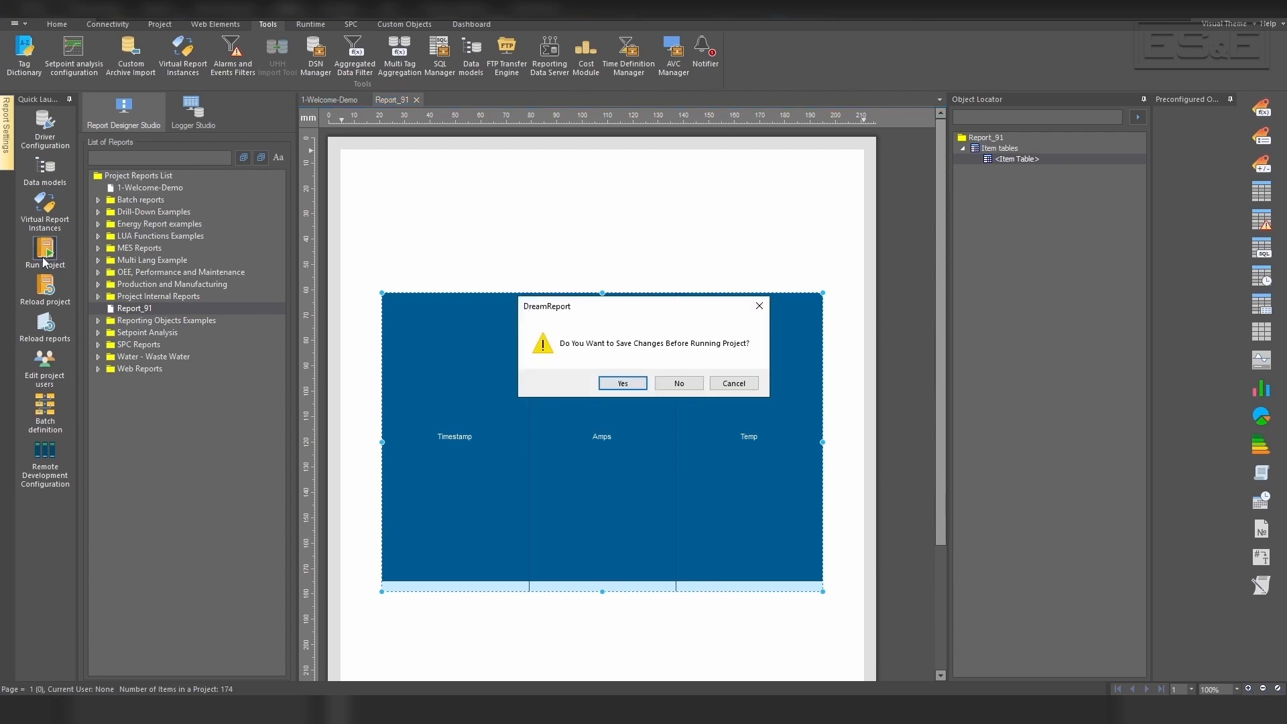
click(641, 386)
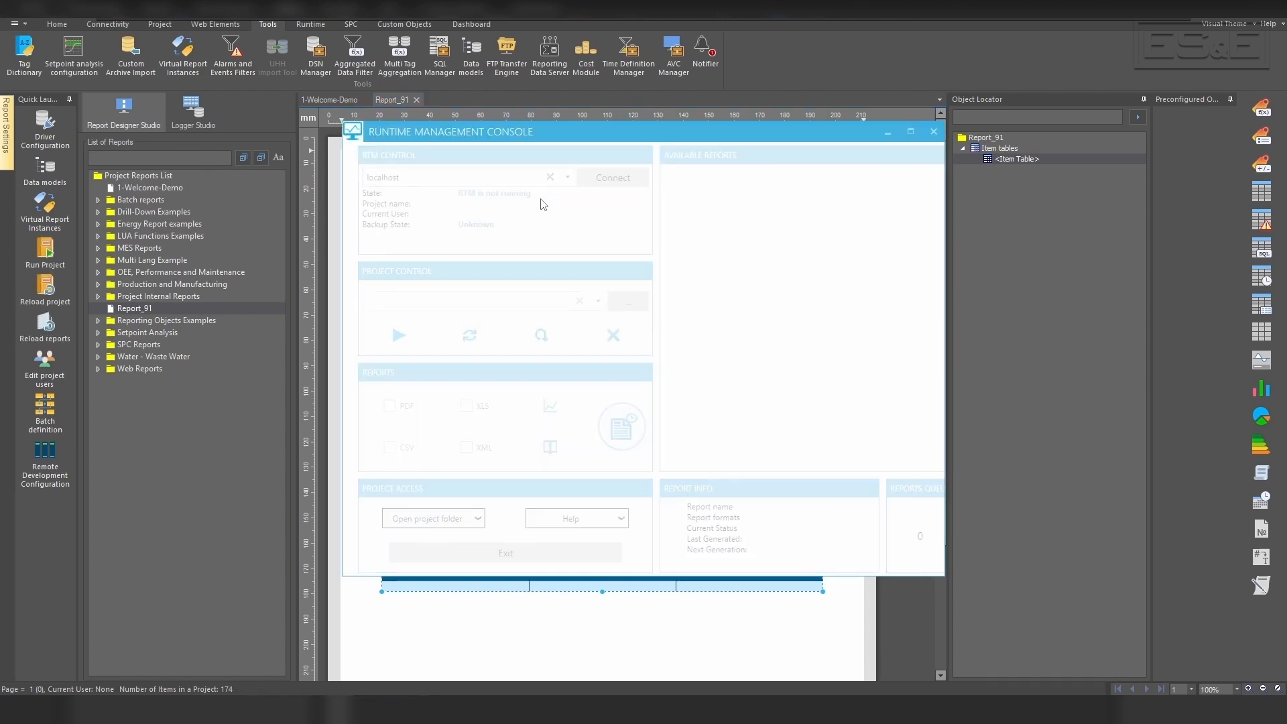
click(709, 370)
right_click(710, 368)
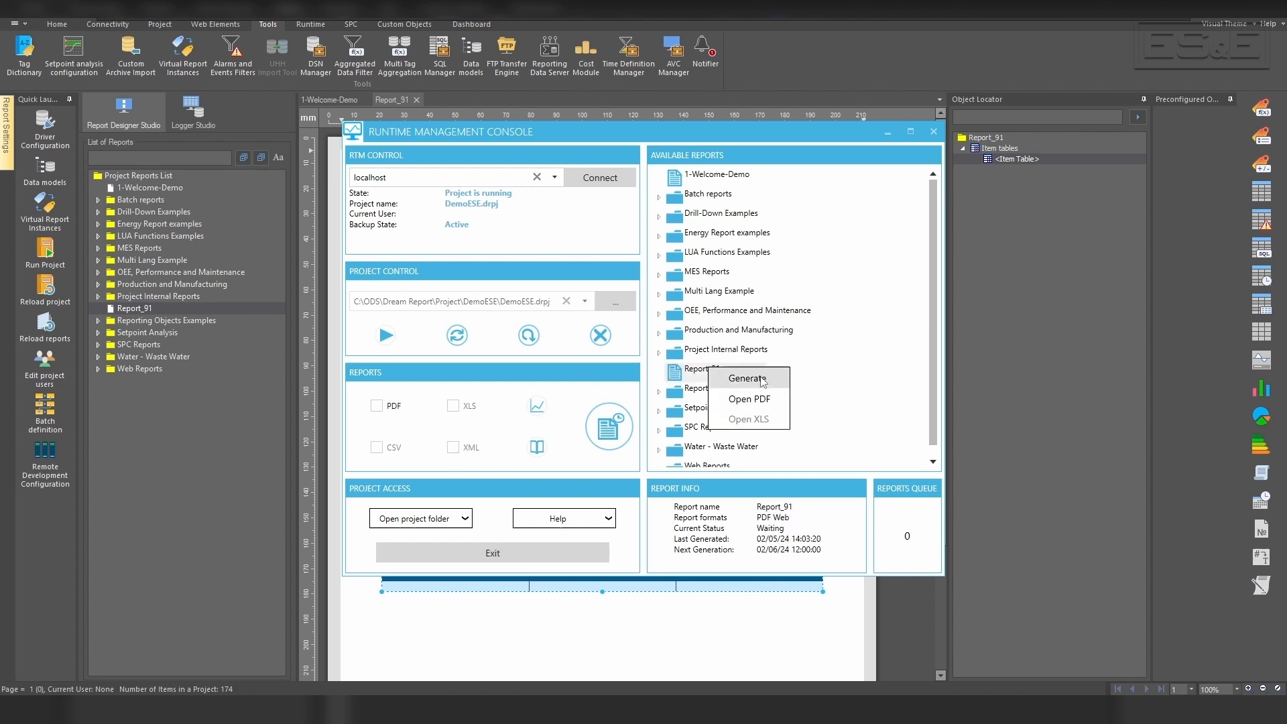
click(762, 380)
Open the PDF of Report_91 and check the Timestamp, Amps and Temp table for logged values
right_click(697, 373)
click(726, 414)
scroll(532, 464, down, 5)
scroll(532, 469, down, 3)
scroll(440, 293, up, 3)
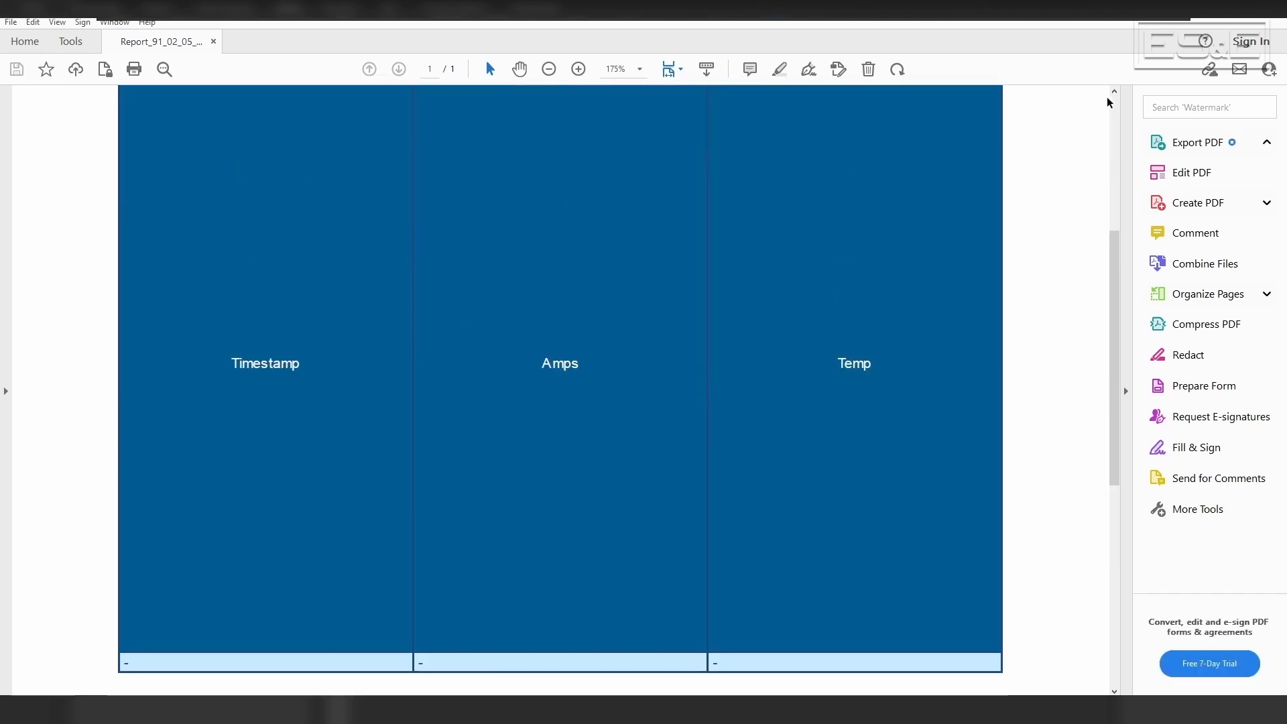
Generate Report_91 again in the Runtime Management Console and open its PDF to check the item table
key(alt+Tab)
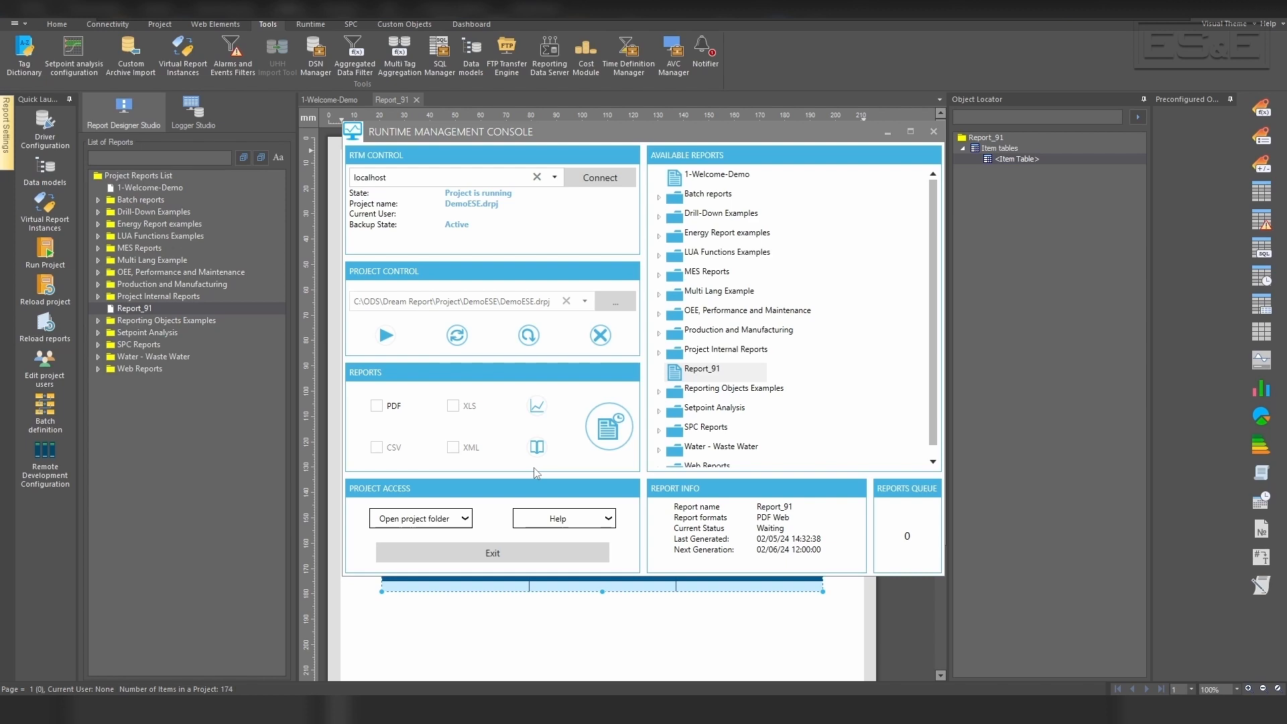
right_click(700, 369)
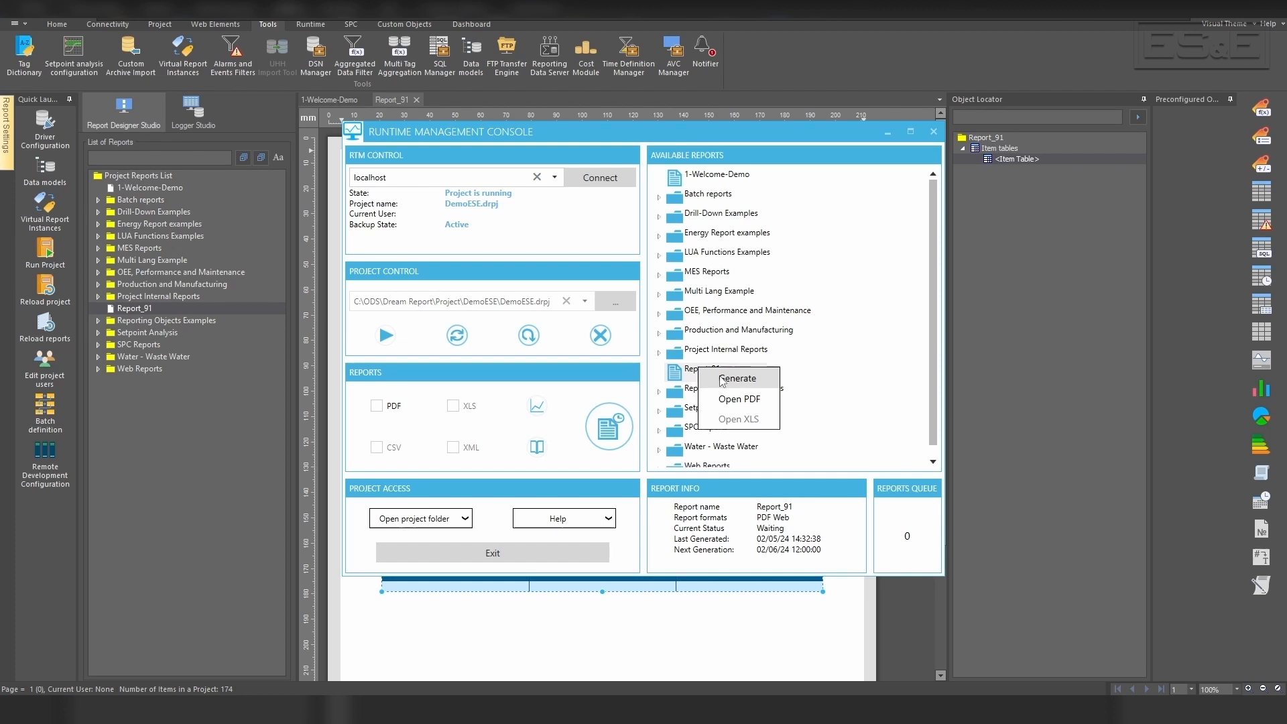
click(723, 380)
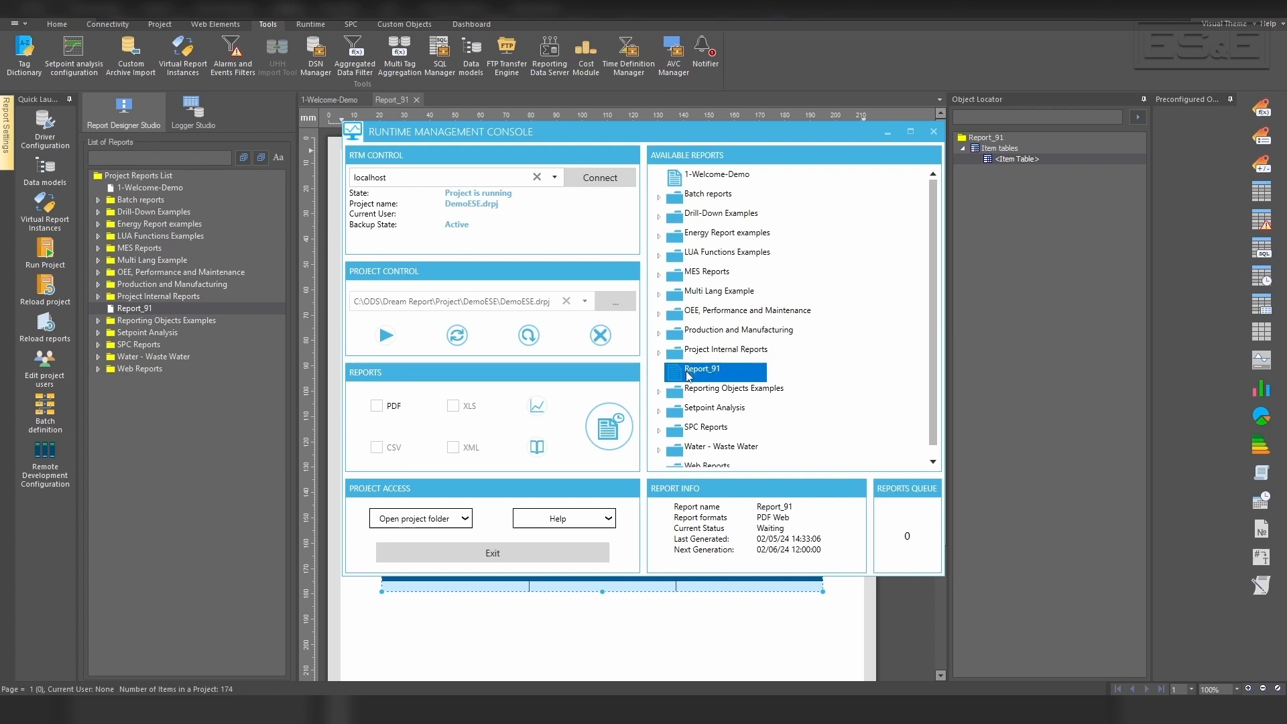
right_click(688, 376)
click(721, 402)
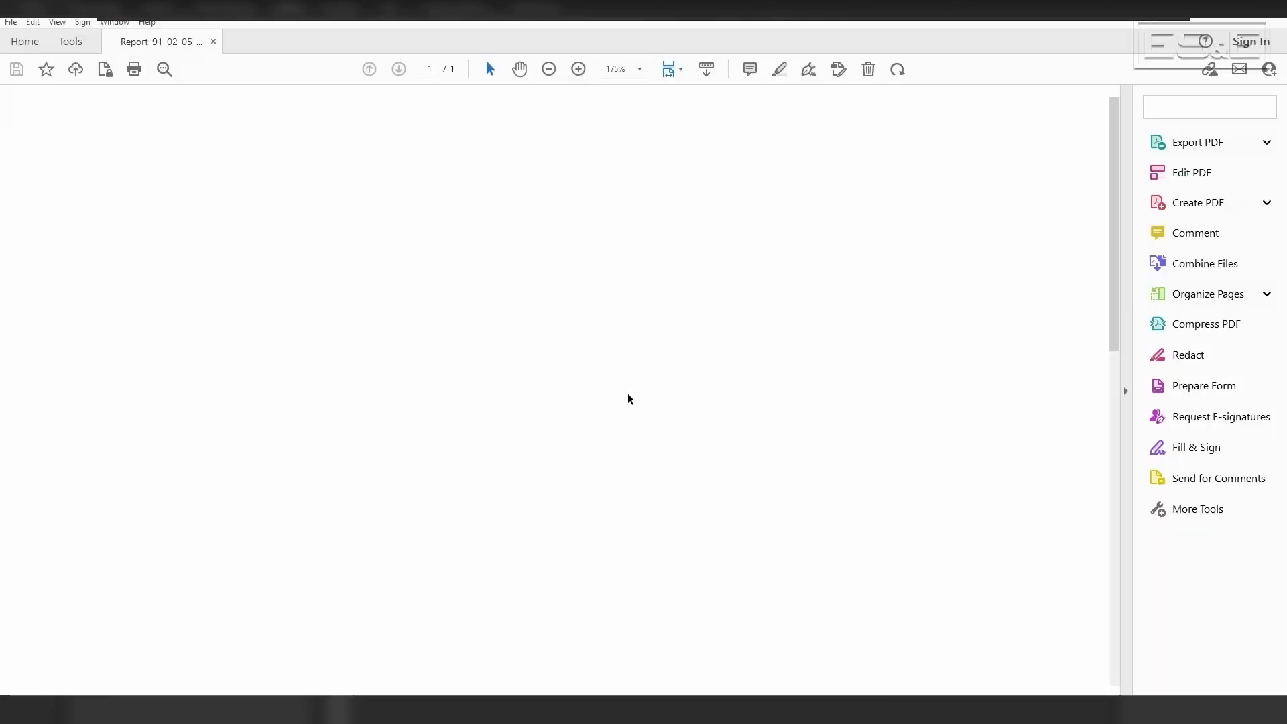
scroll(524, 474, down, 10)
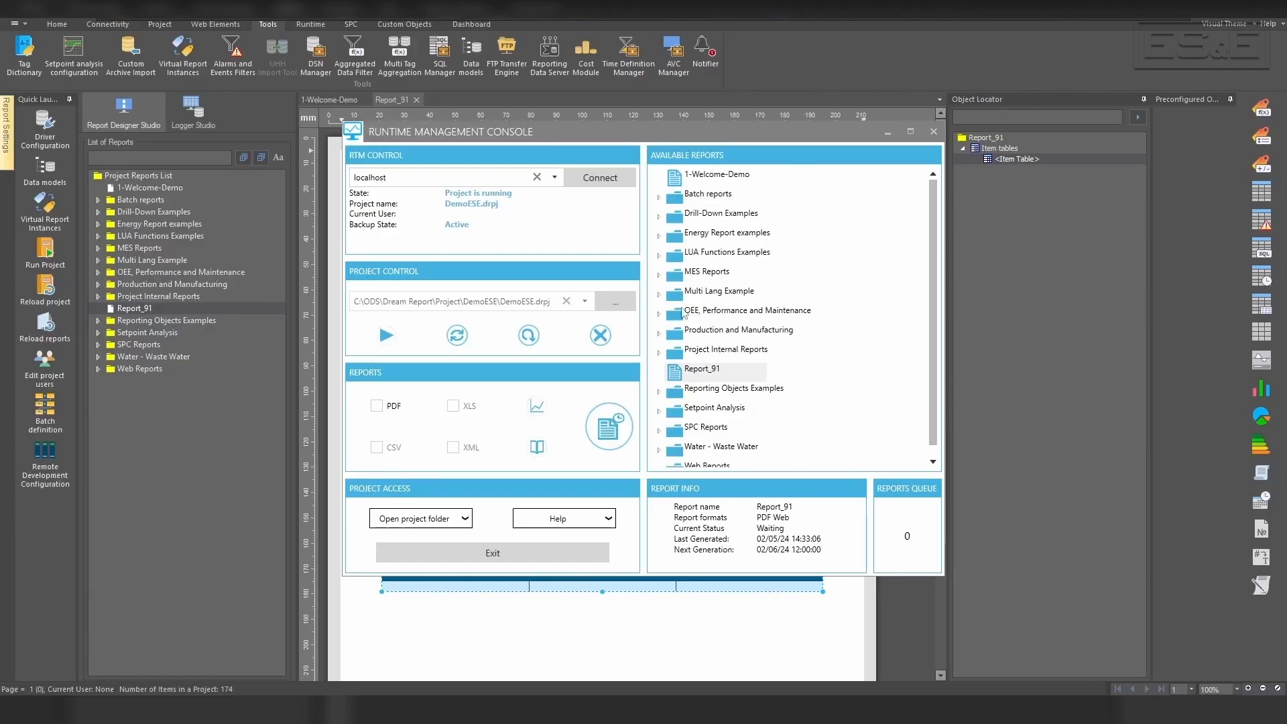
Open localhost/drweb in Chrome and examine the Amps and Temp table in the web version of Report_91
click(209, 708)
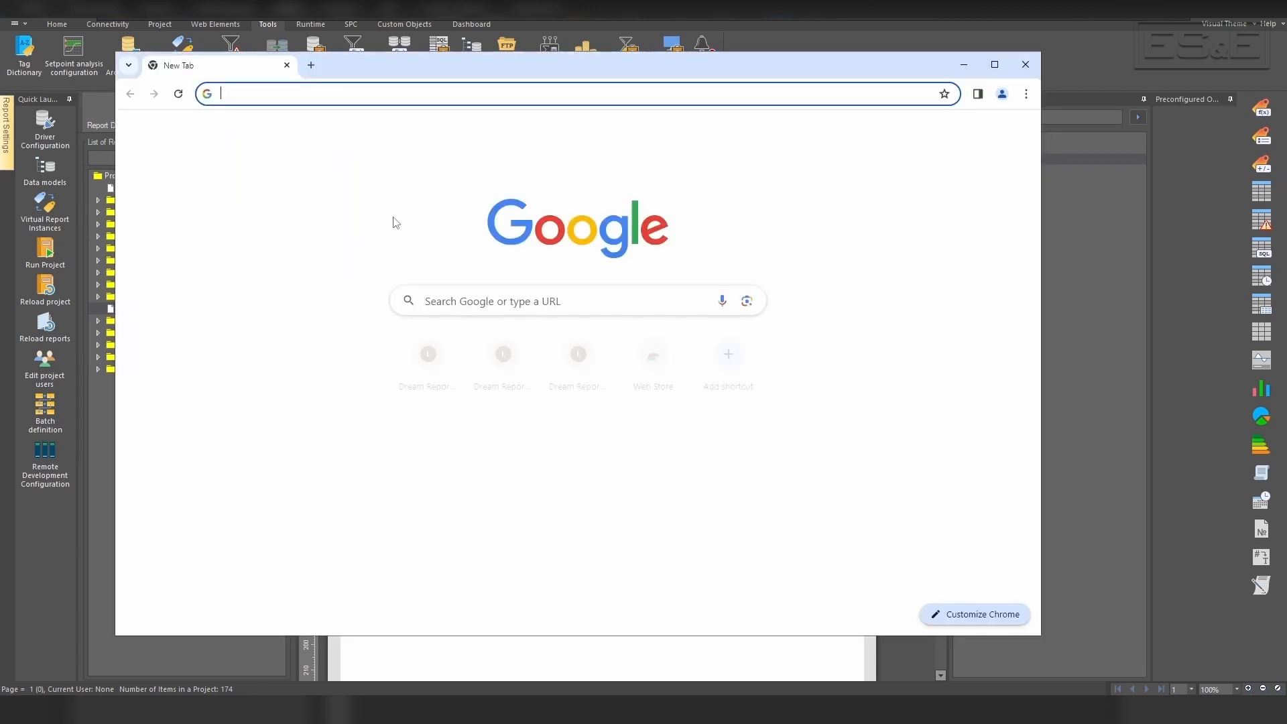
click(229, 94)
text(localhost/drweb)
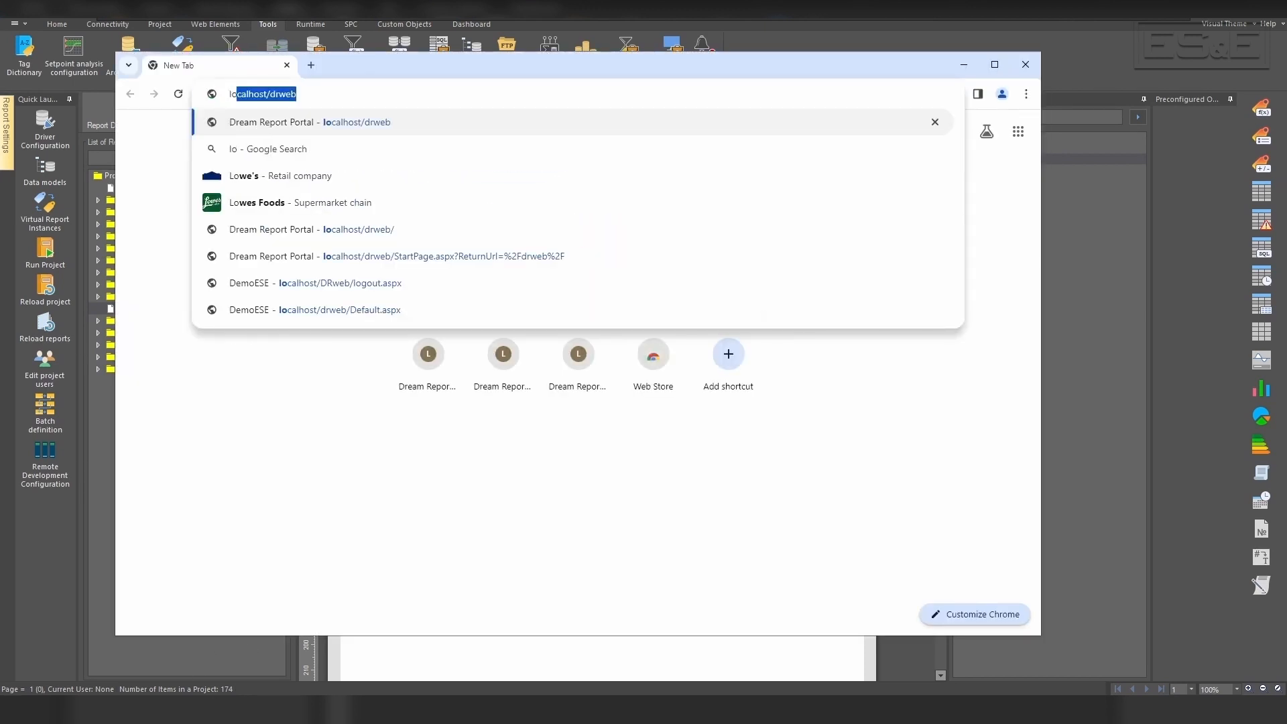
key(Return)
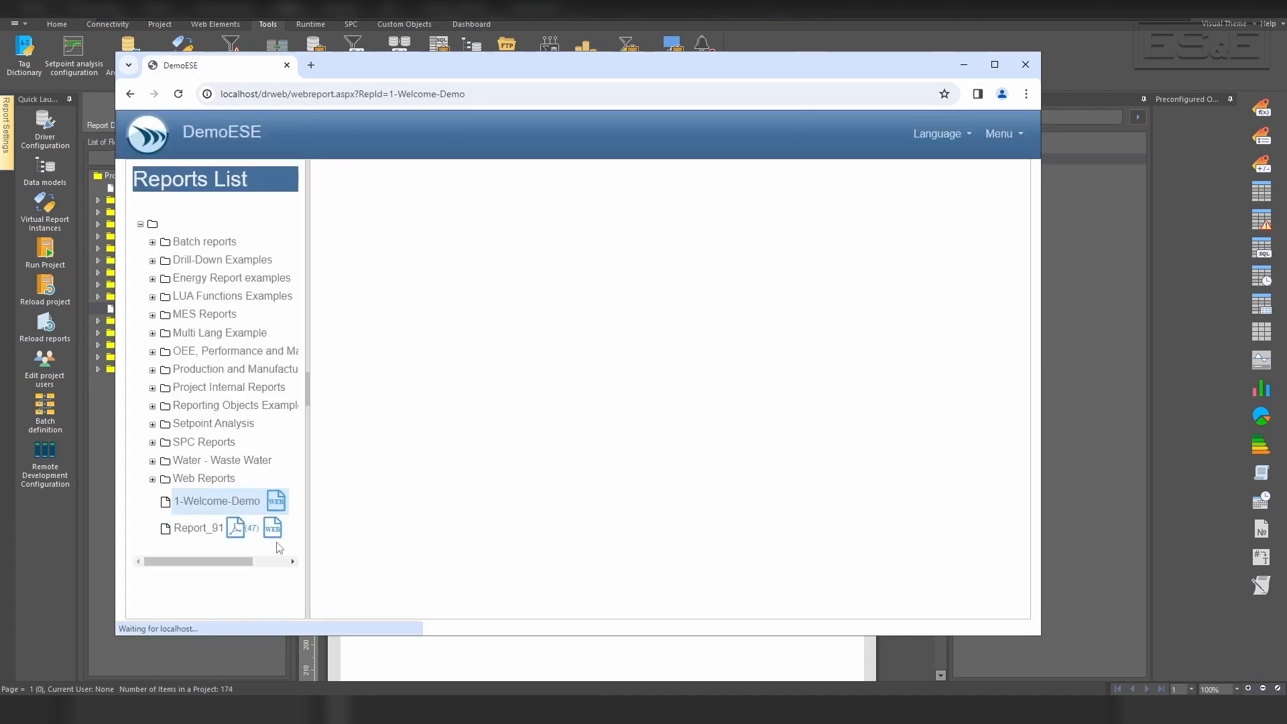
click(273, 530)
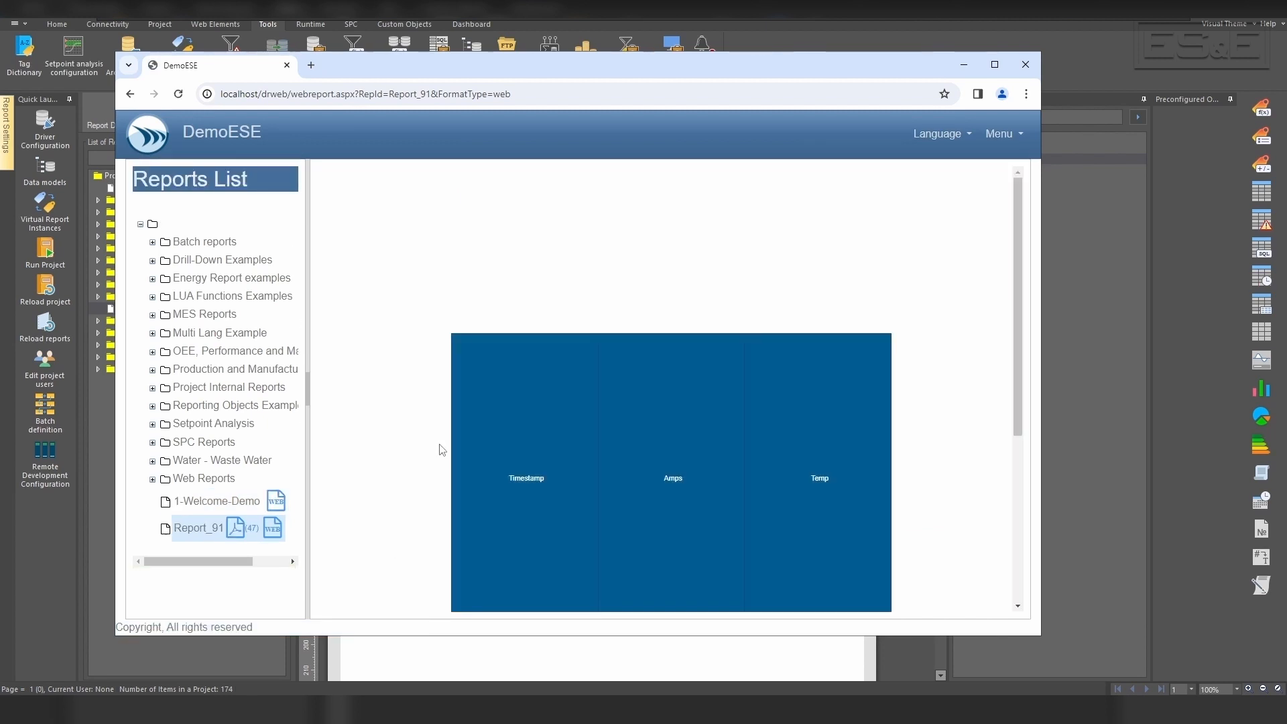
scroll(413, 445, down, 3)
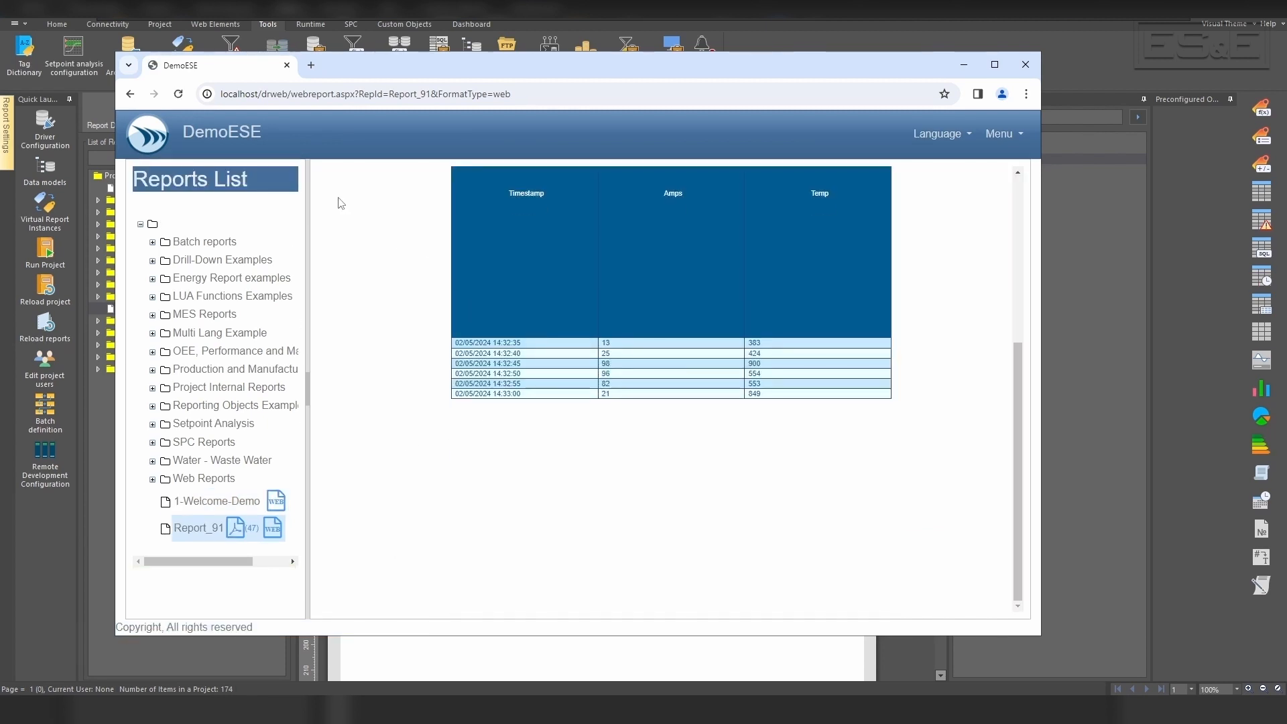
Refresh the web report to check its latest table rows, and close the browser and the Runtime Management Console
click(177, 94)
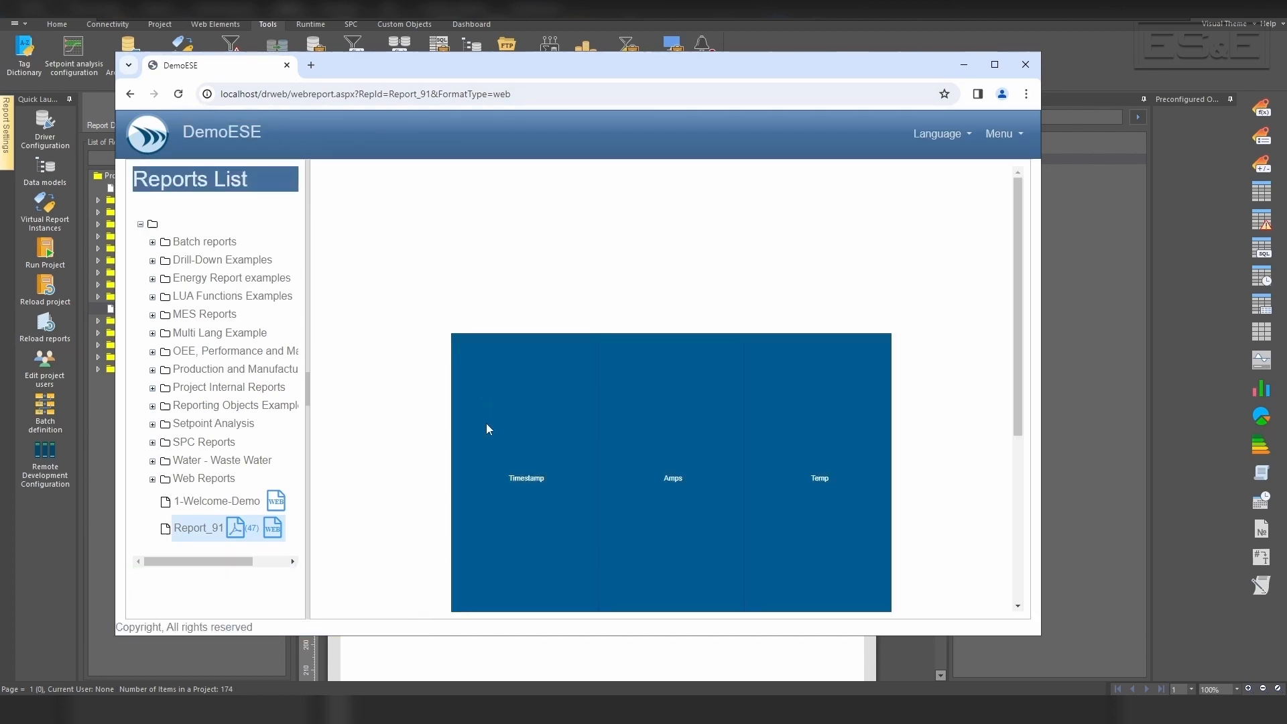
scroll(488, 425, down, 3)
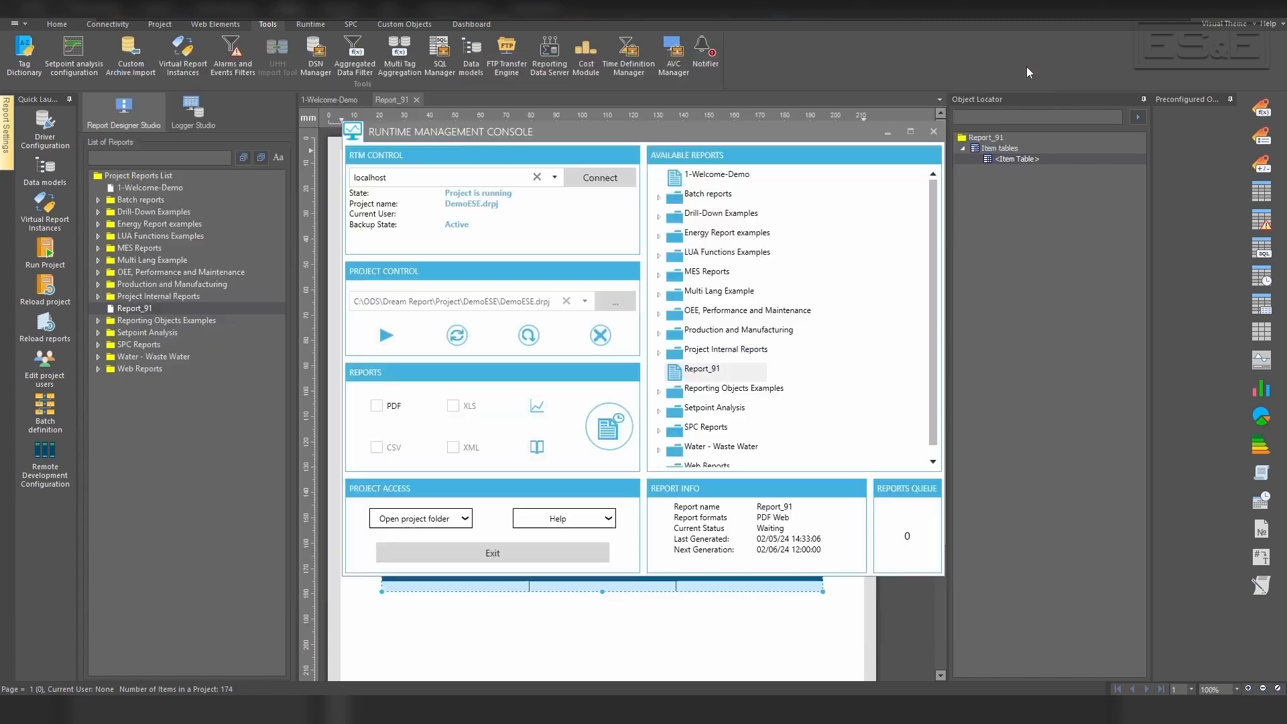
click(1026, 65)
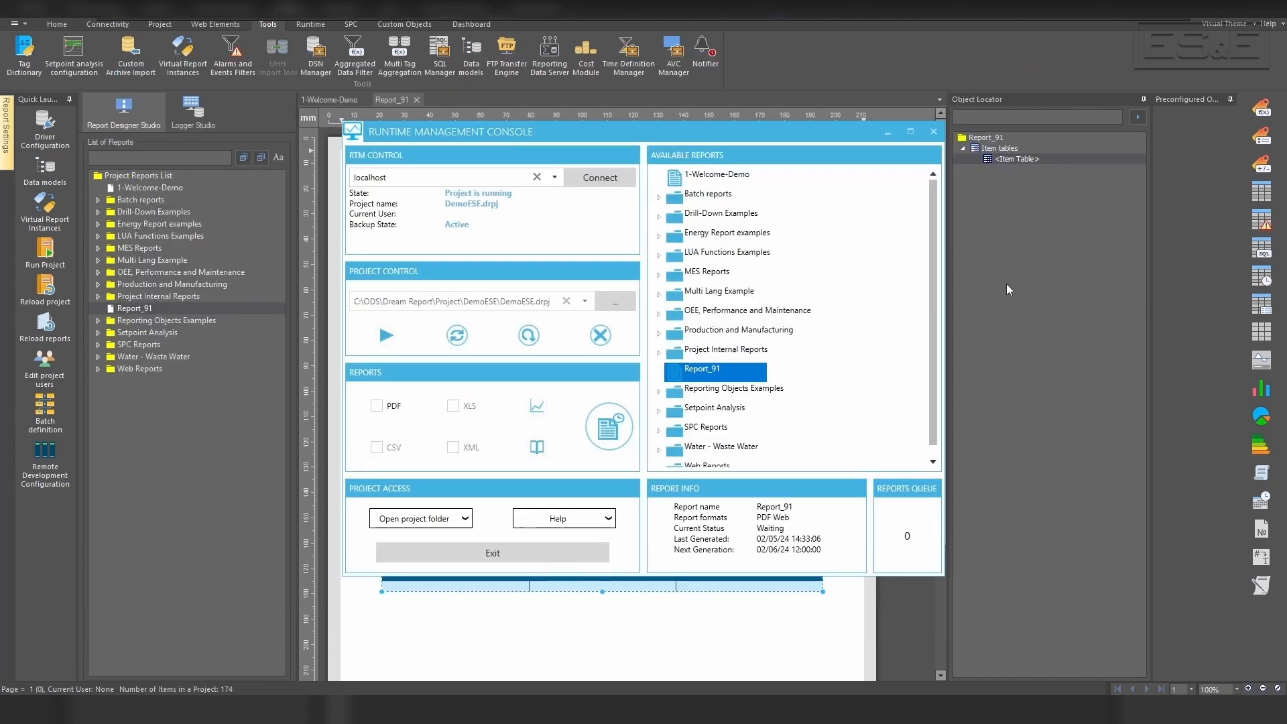
click(933, 131)
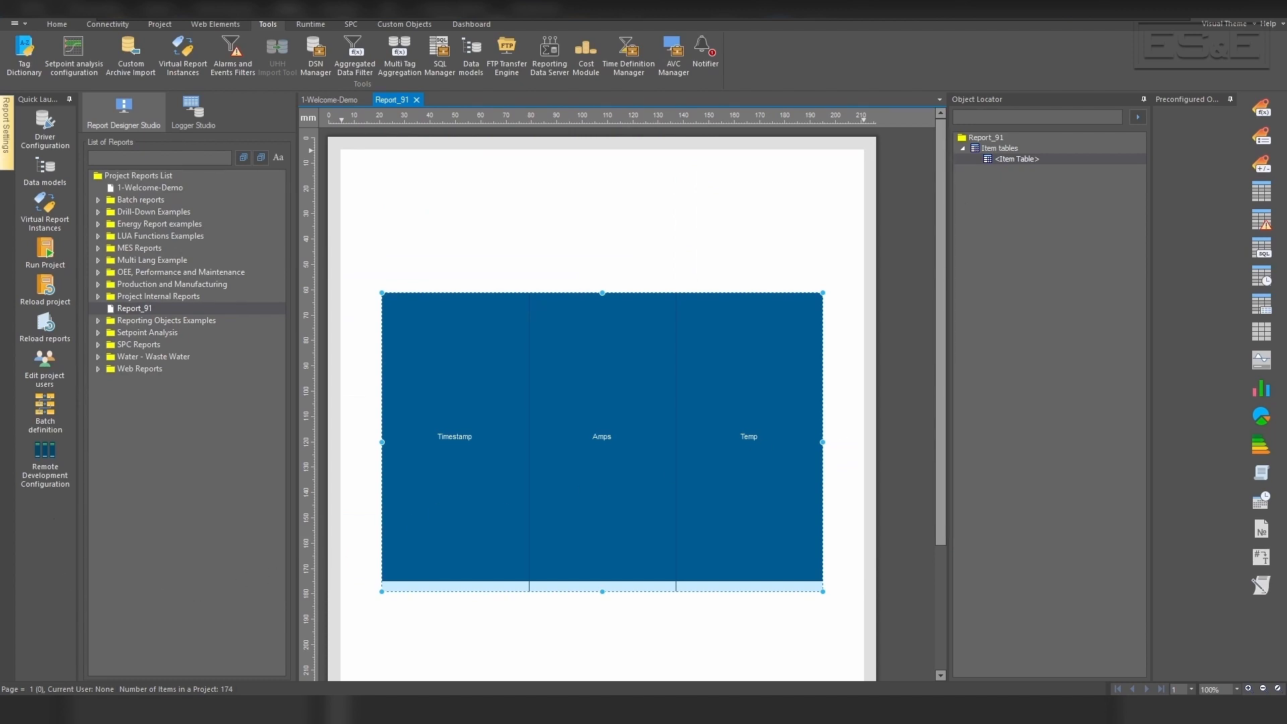
Open the record rate settings of the EChoDataLog item group in Logger Studio and set the record mode to On Change
click(191, 113)
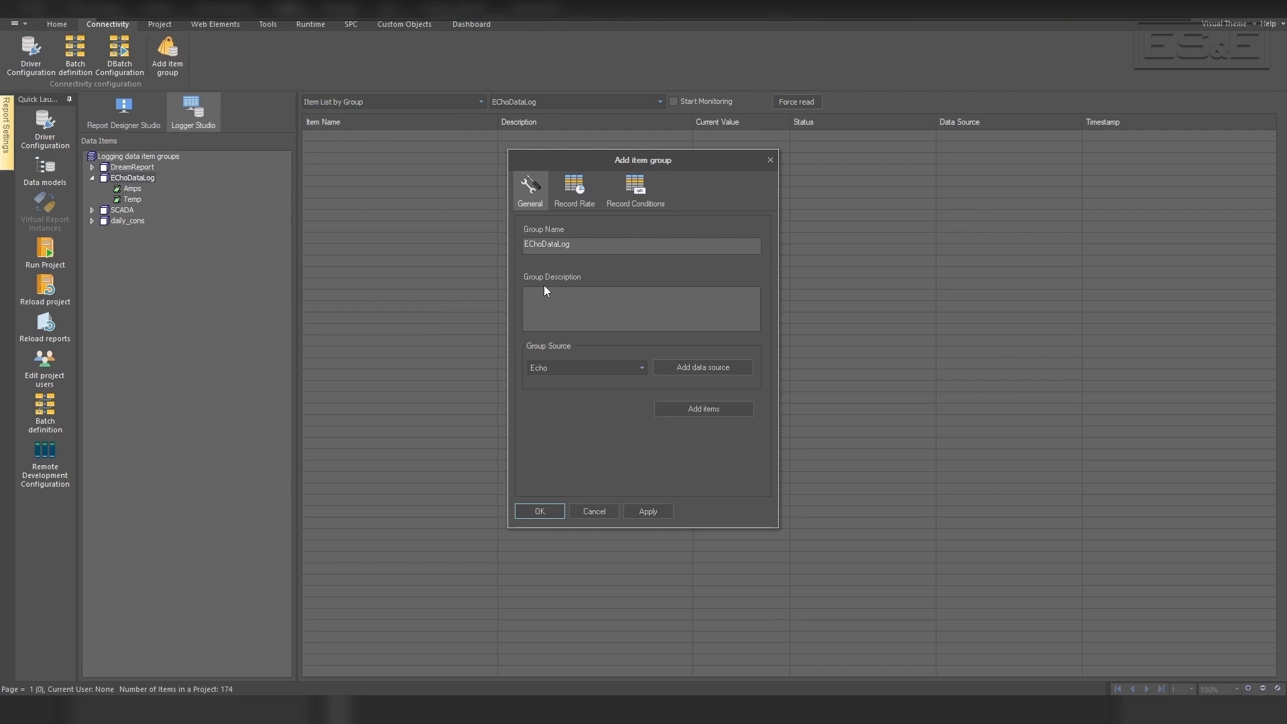
click(579, 197)
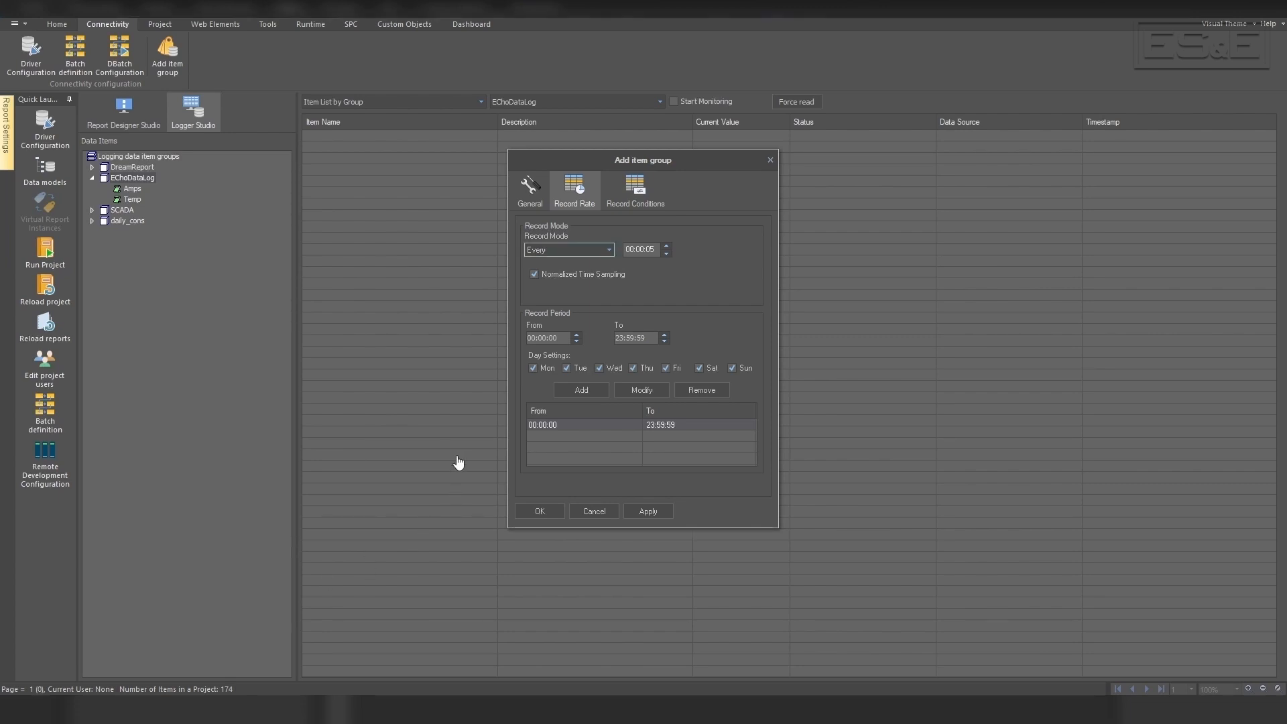
click(608, 250)
click(593, 266)
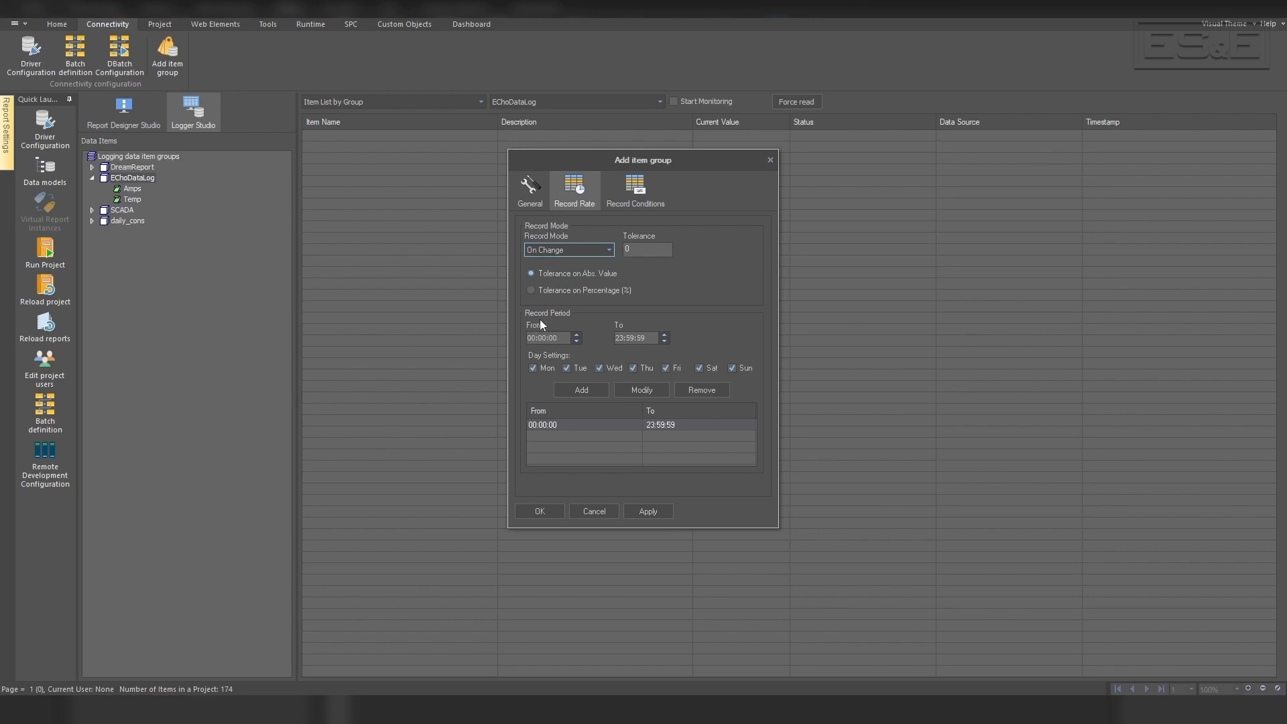
Try the On Change record mode with tolerance on percentage, and switch the record mode to On Update
click(609, 251)
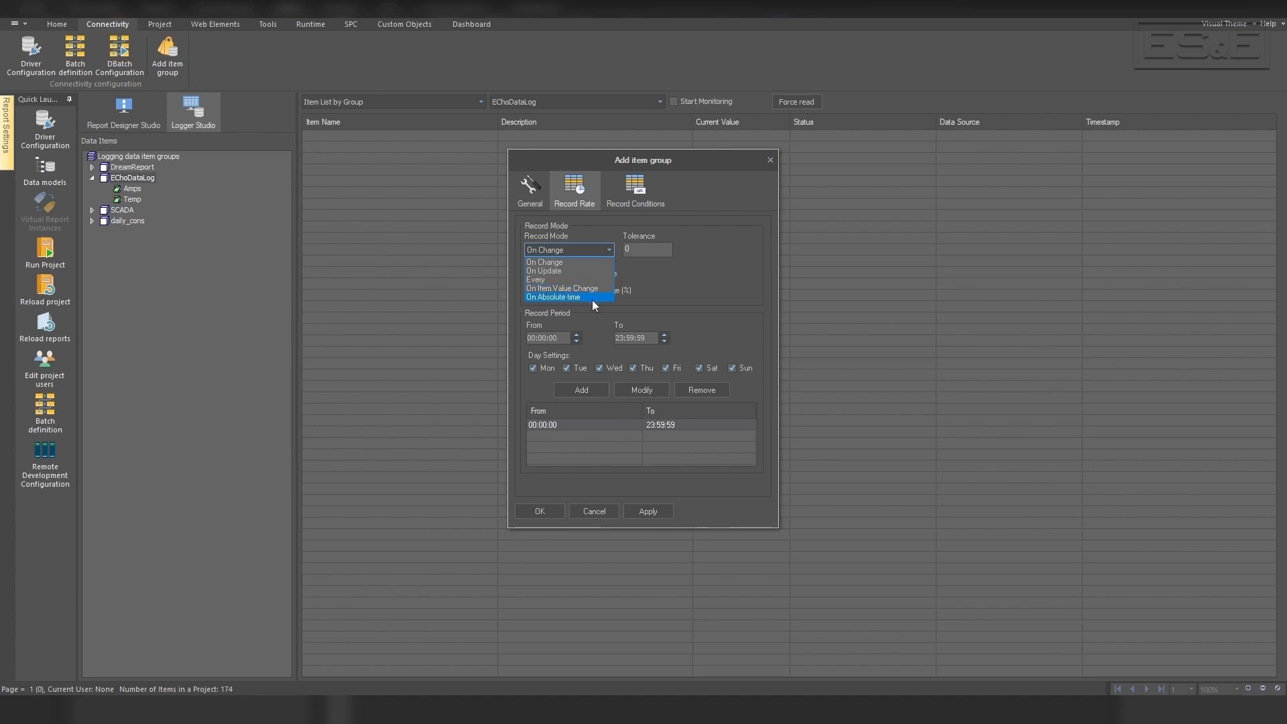
click(572, 261)
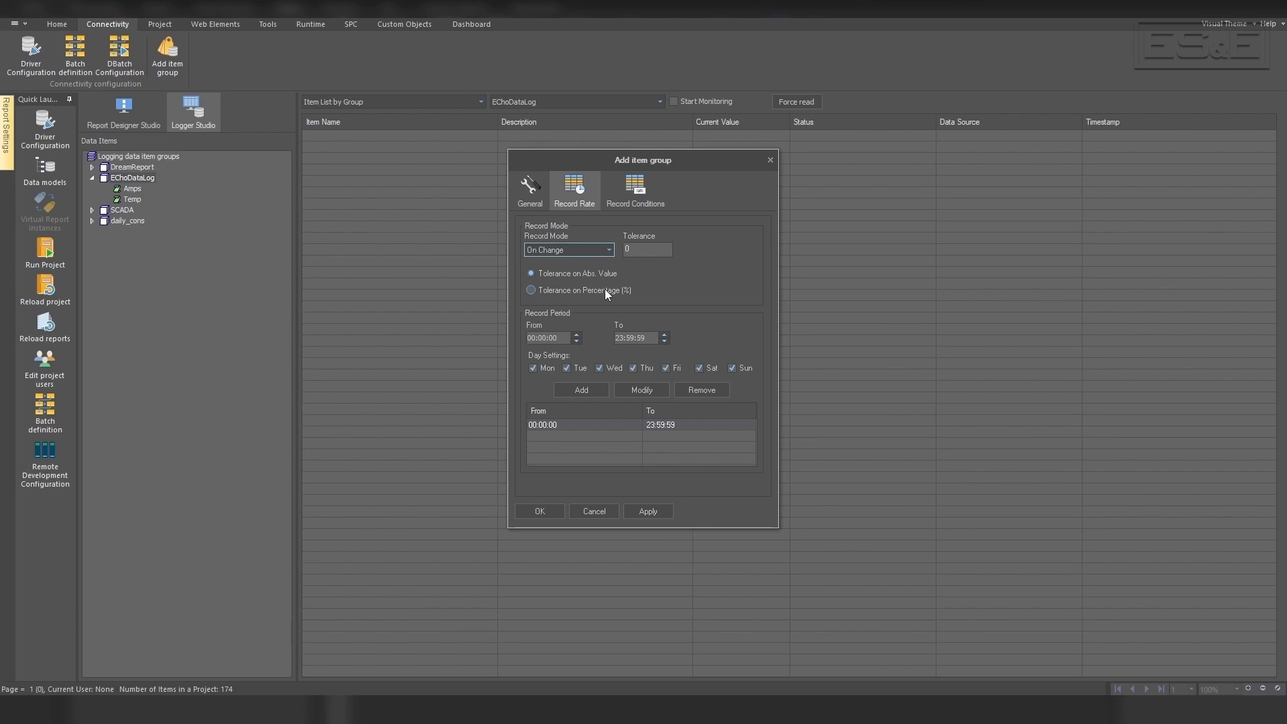
click(537, 289)
click(610, 249)
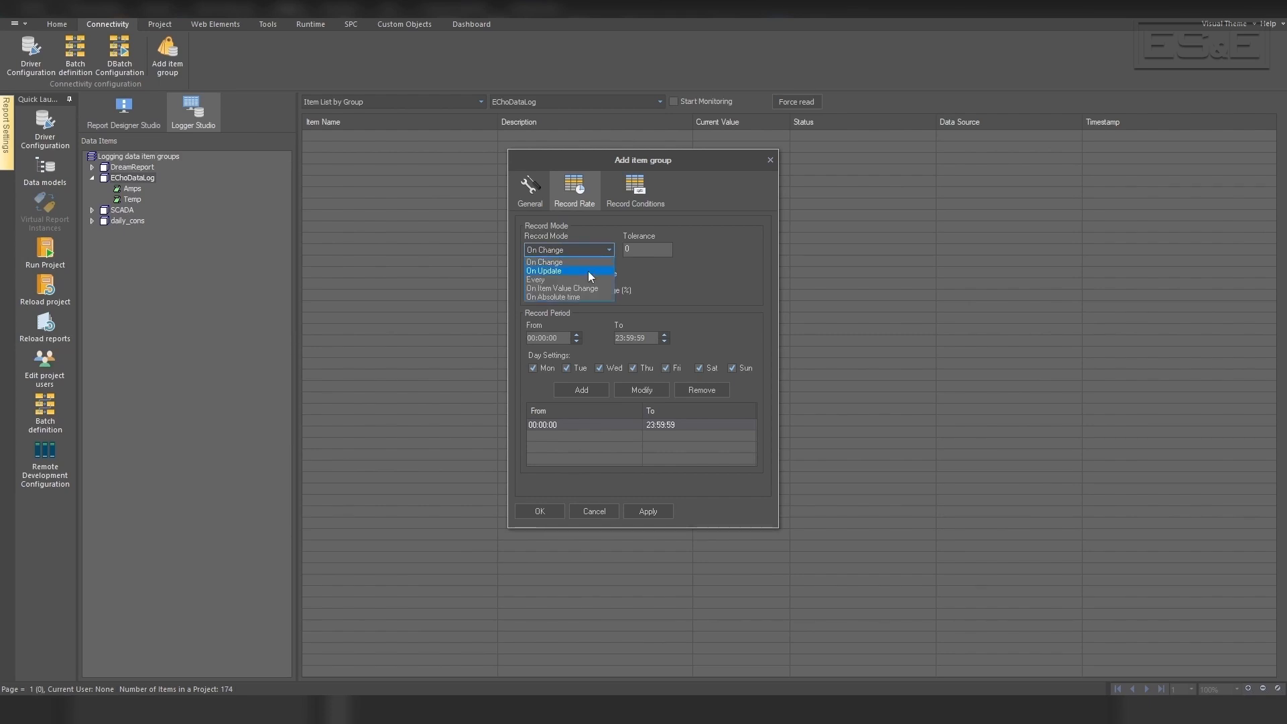
click(588, 271)
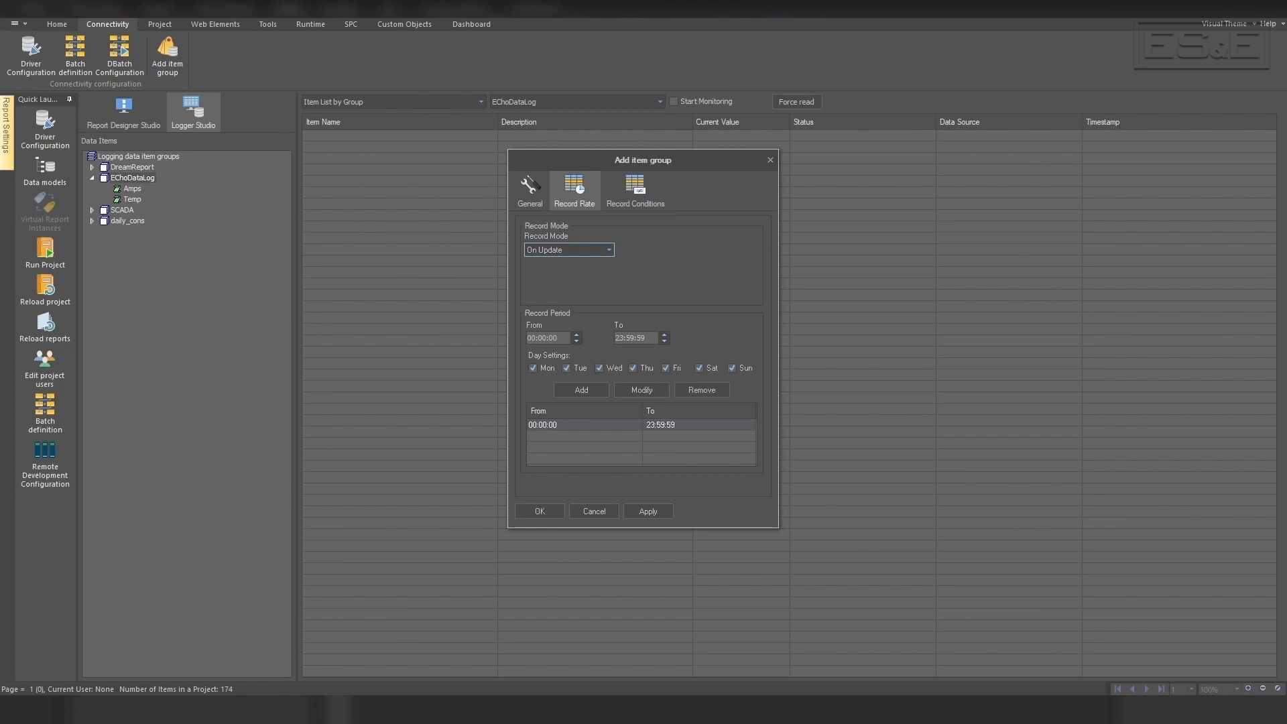
Set the EChoDataLog group to record every 00:00:10, turn off normalized time sampling, and confirm the group
key(Down)
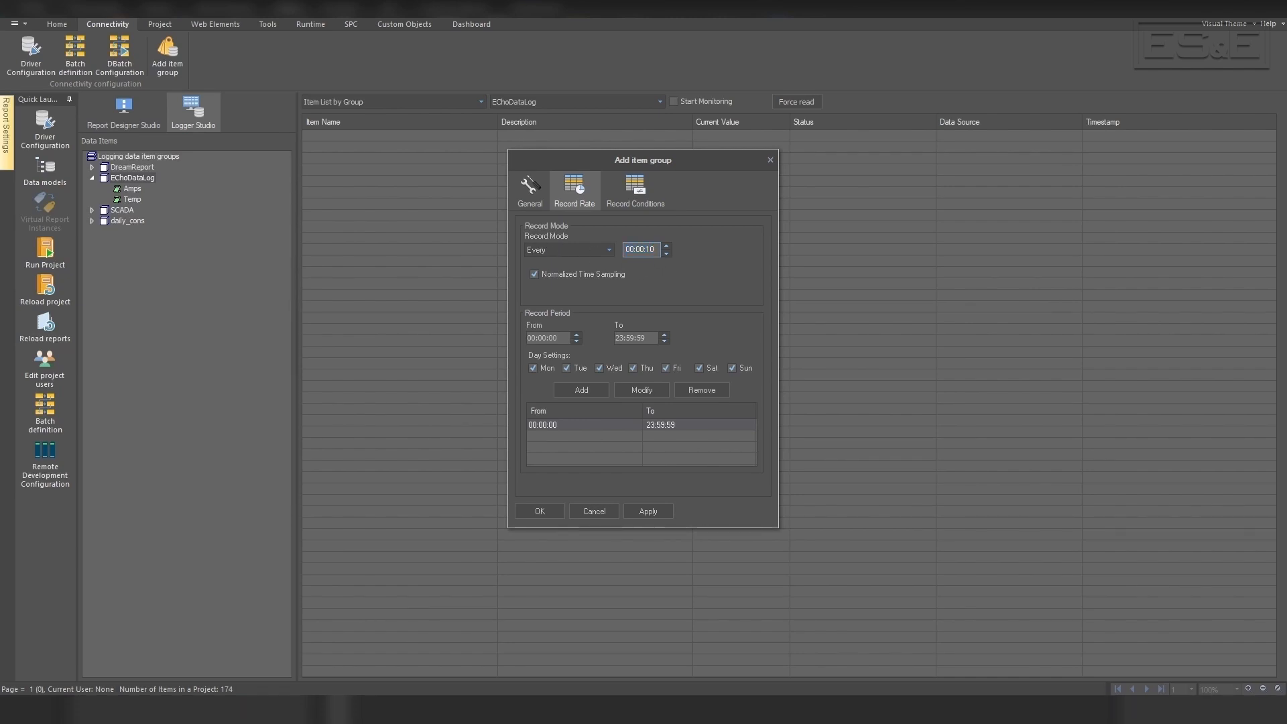
click(536, 276)
click(538, 508)
Run the project with its changes saved and refresh the web version of Report_91 to check the logged timestamps
click(45, 249)
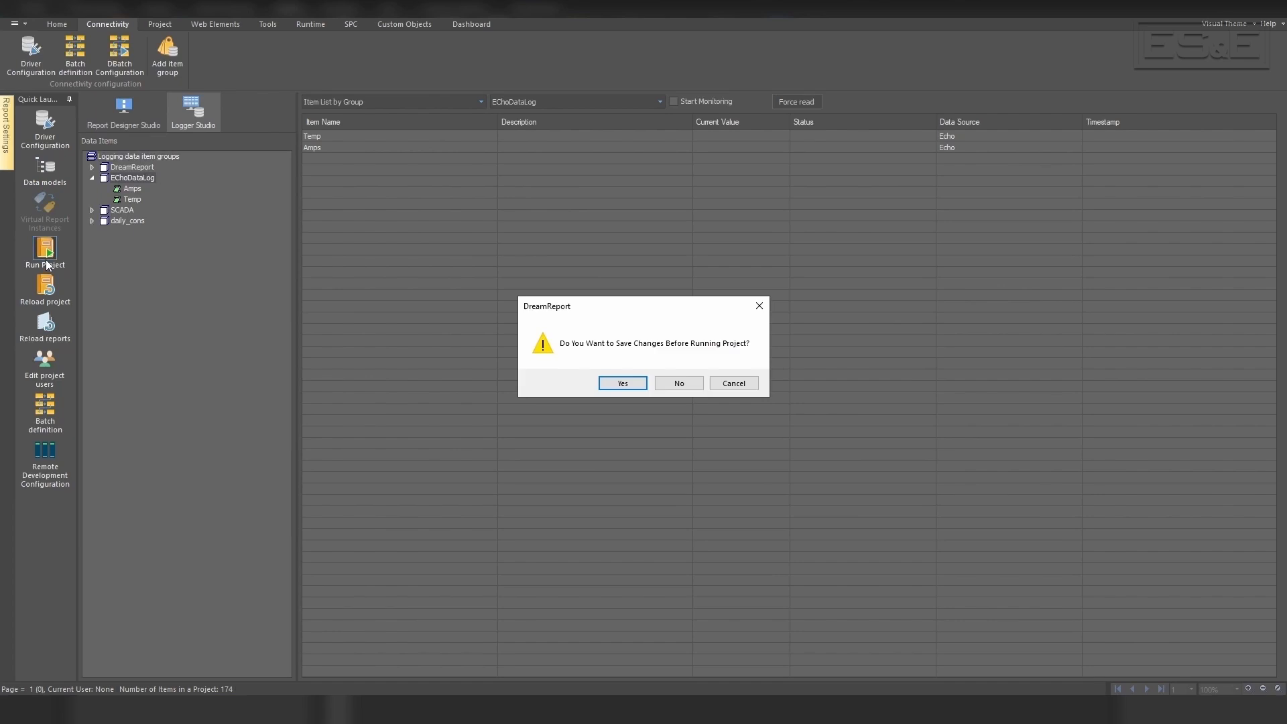
click(620, 384)
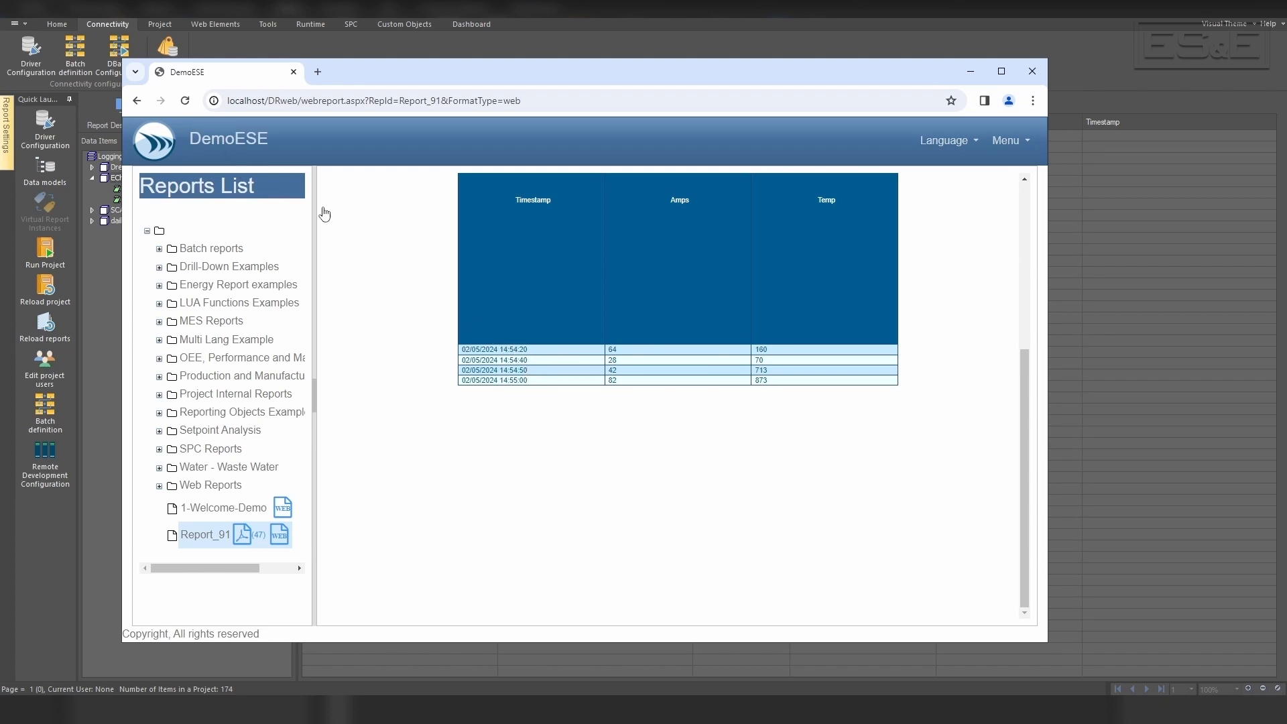
click(185, 101)
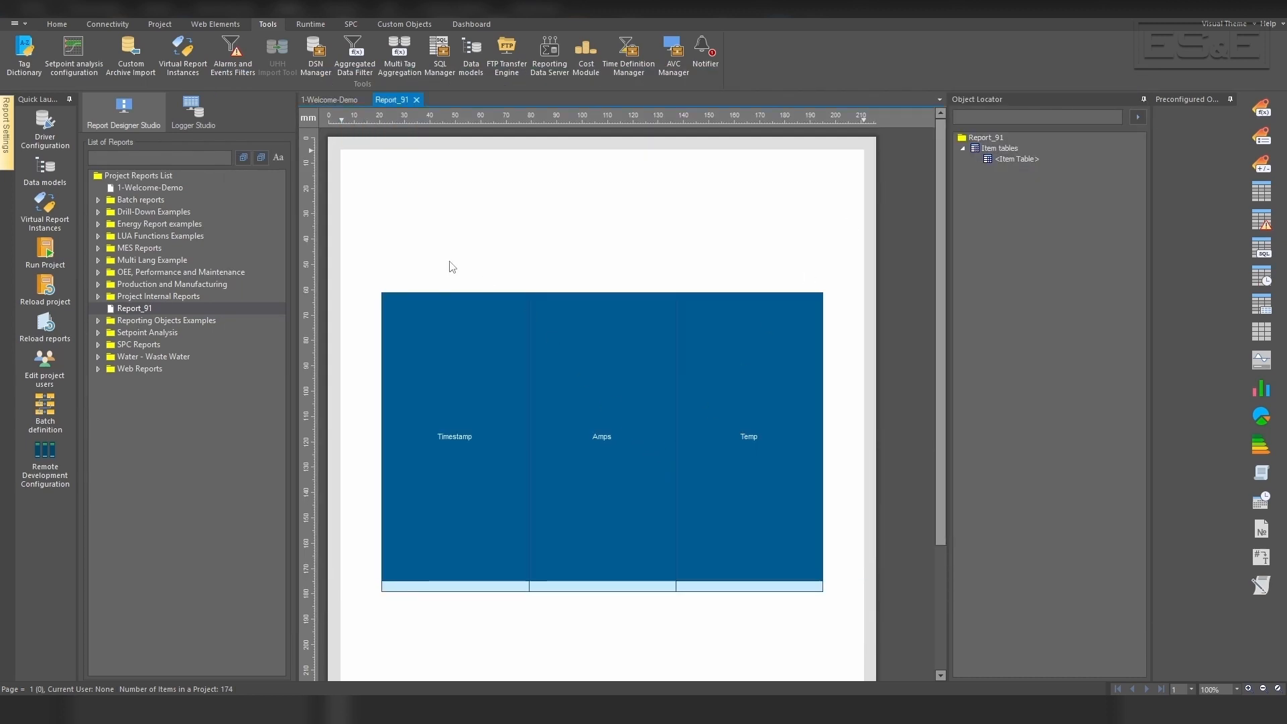
Reopen the EChoDataLog group's record rate settings and set the record mode to On Item Value Change
click(178, 107)
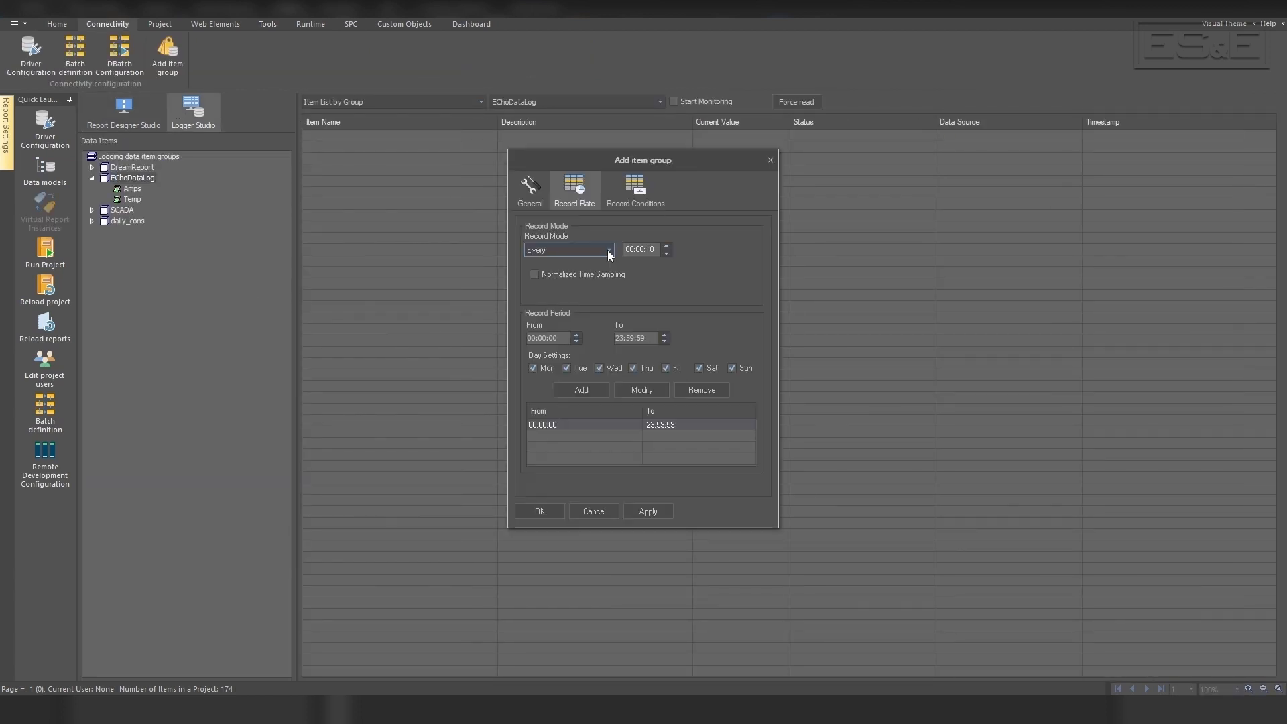
click(608, 251)
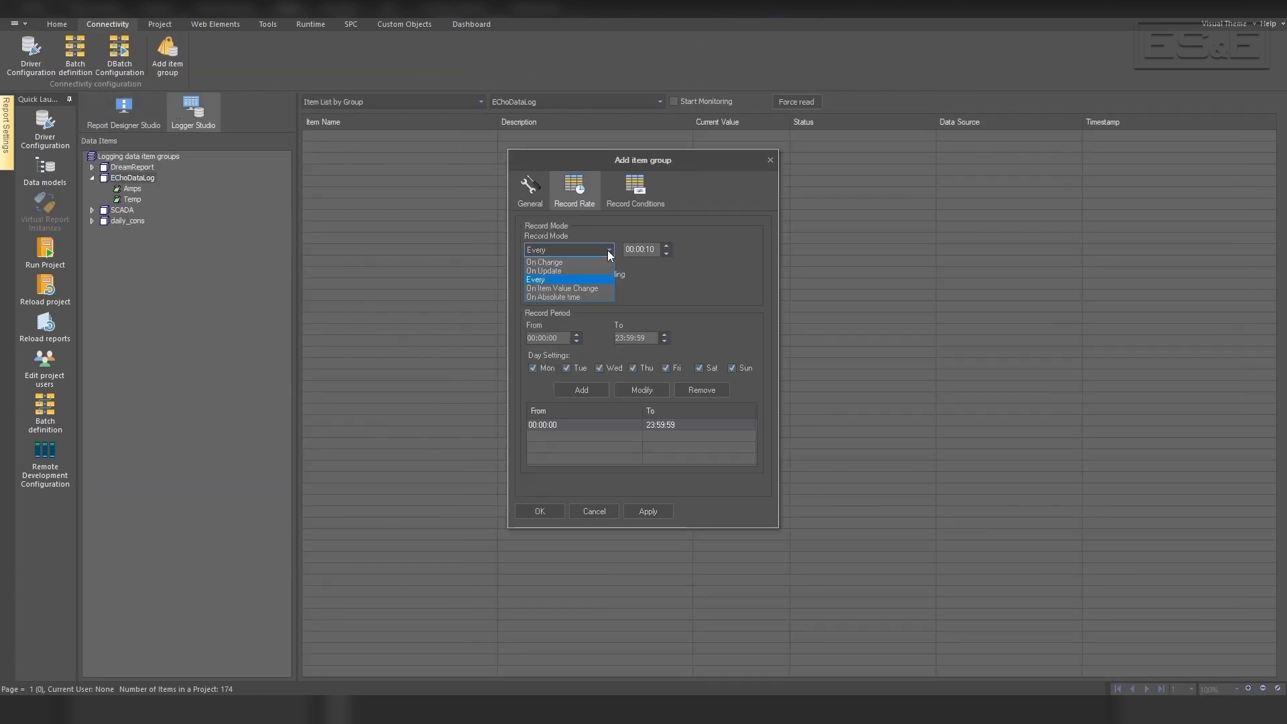
click(573, 289)
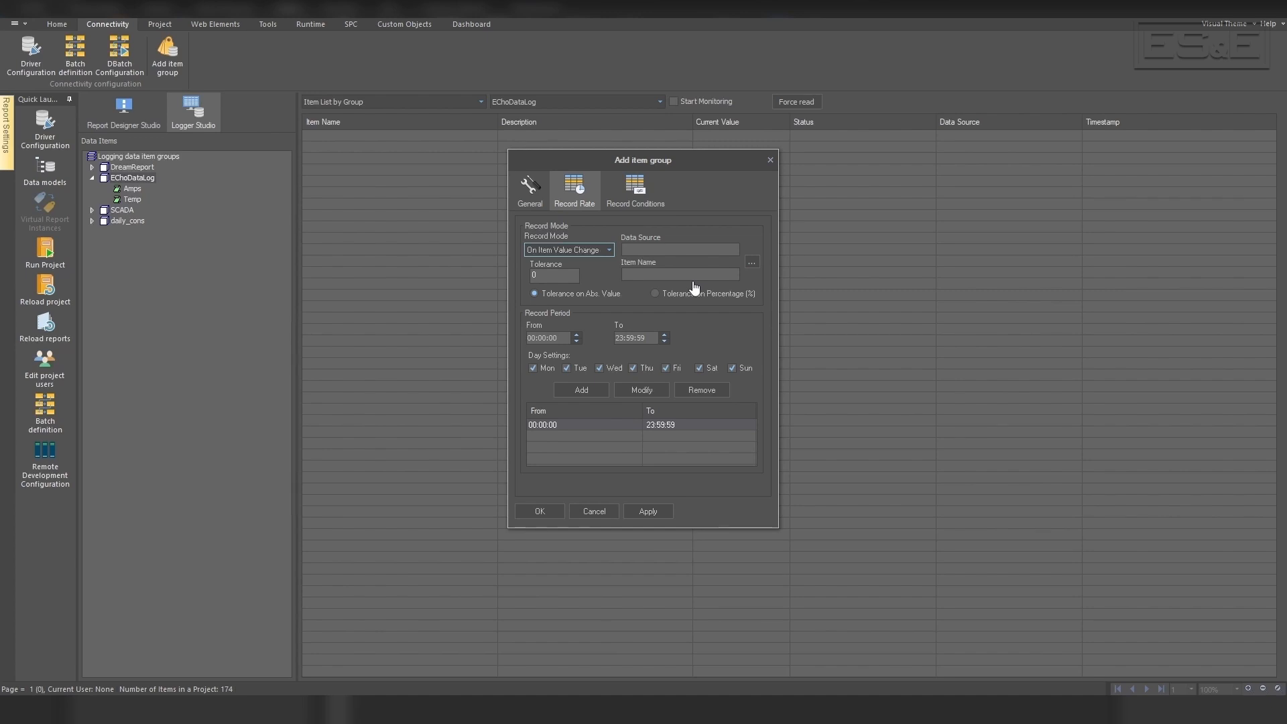
Try the On Absolute time record mode, adding 12:00:00 and another recording time to its list
click(609, 250)
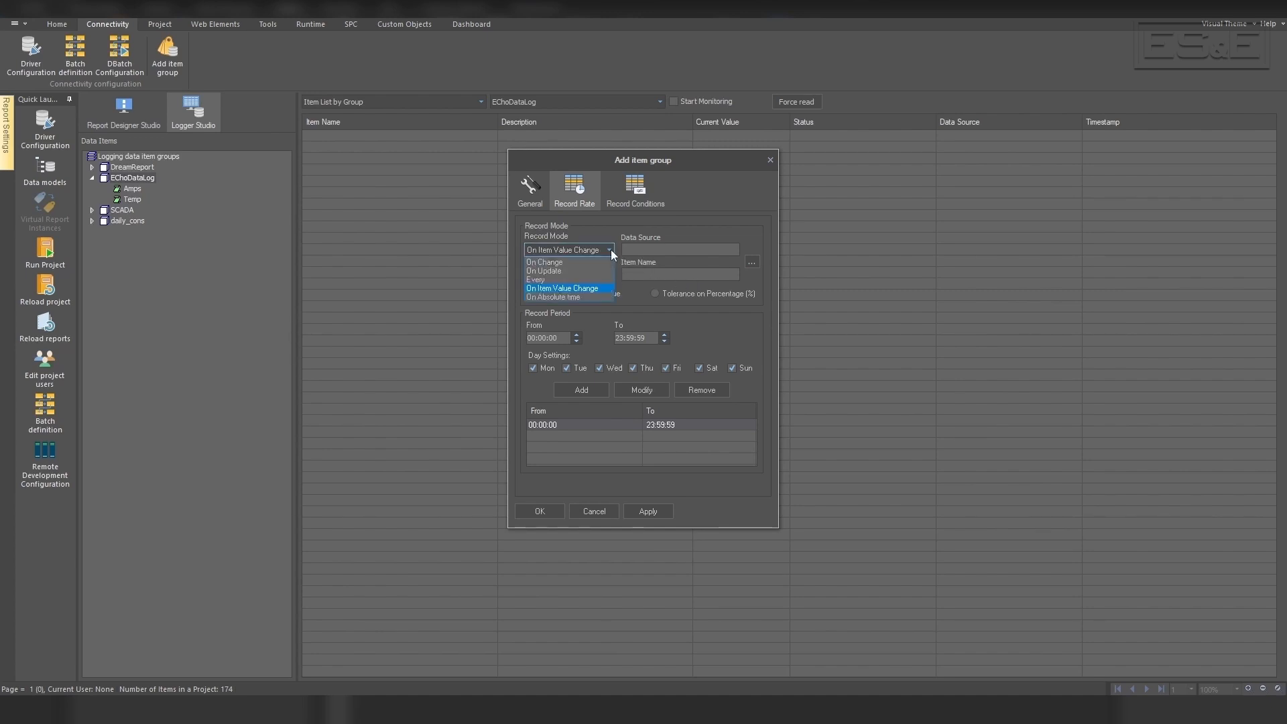
click(579, 295)
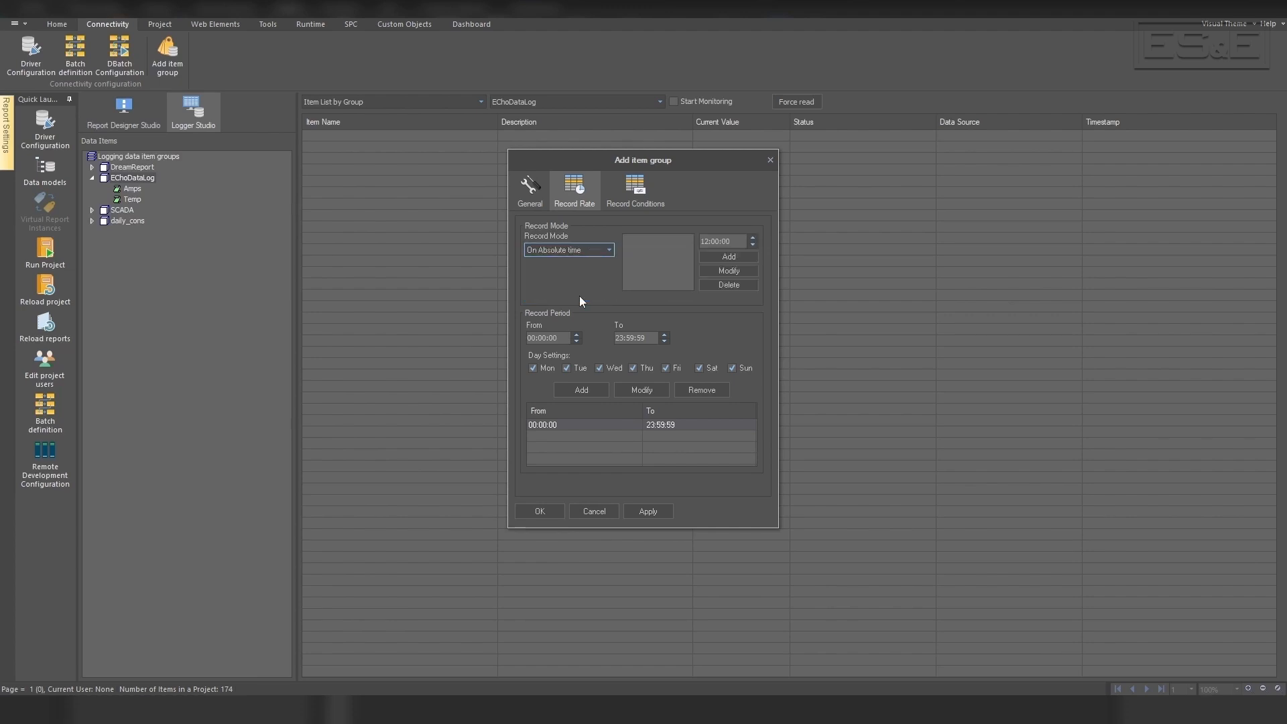
click(727, 257)
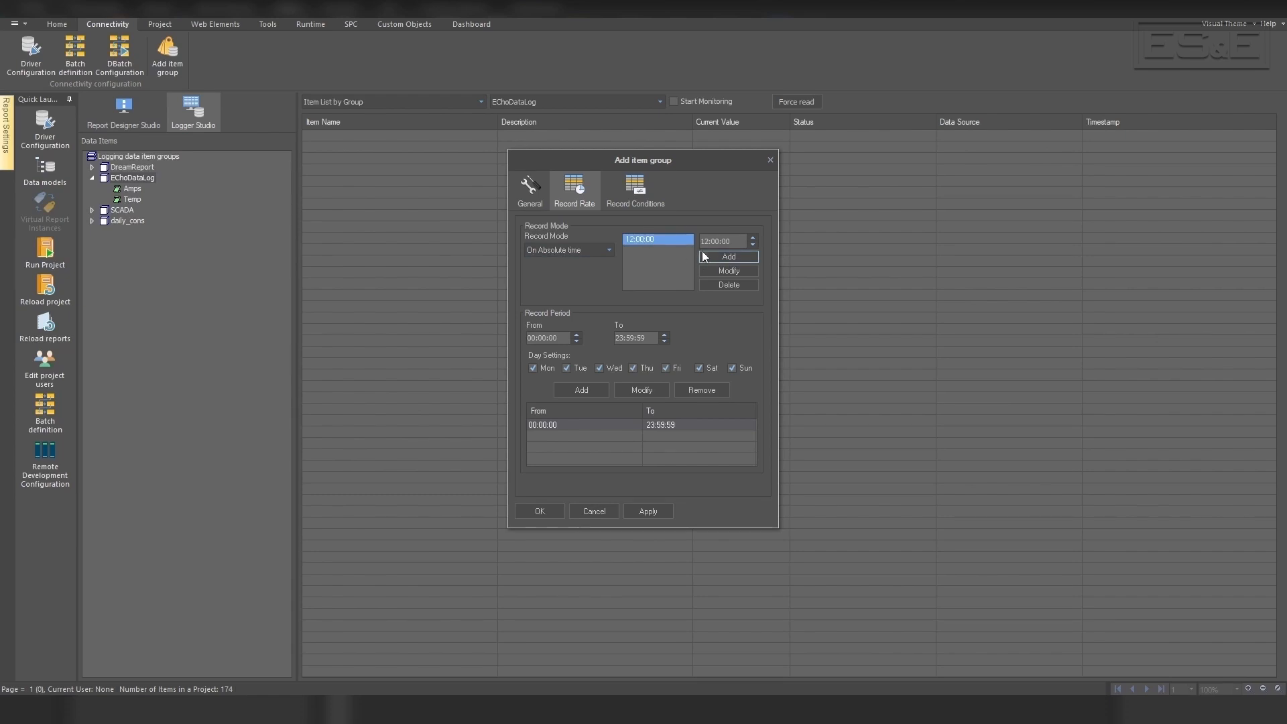
click(753, 238)
click(736, 259)
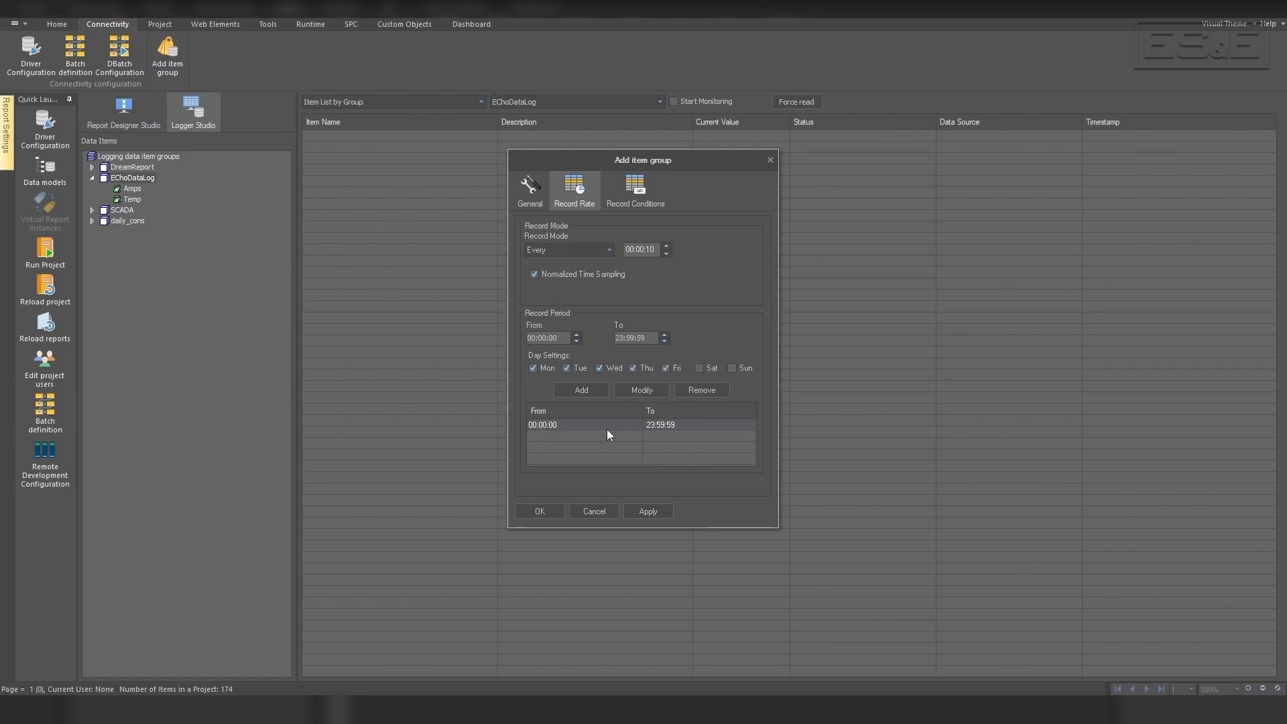
In the group's record conditions, turn Enable Record on Condition on and off again, and select linear calculation for engineering unit conversion
click(634, 191)
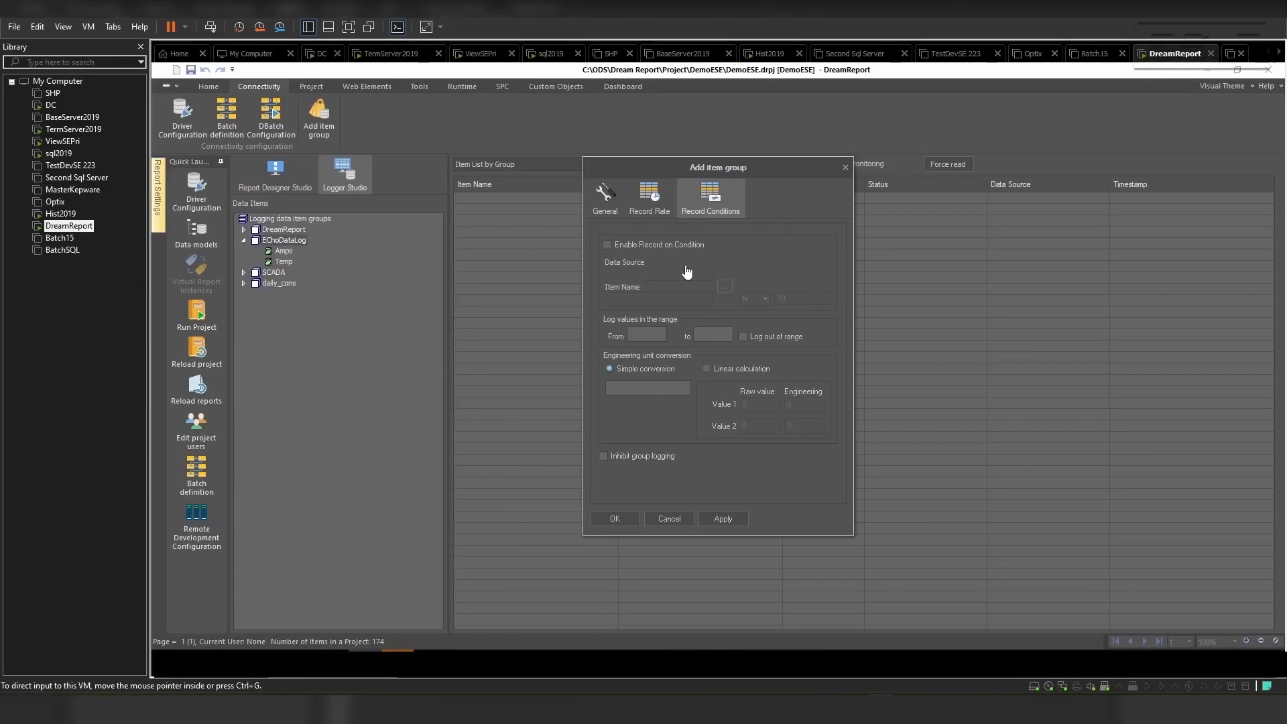
click(607, 245)
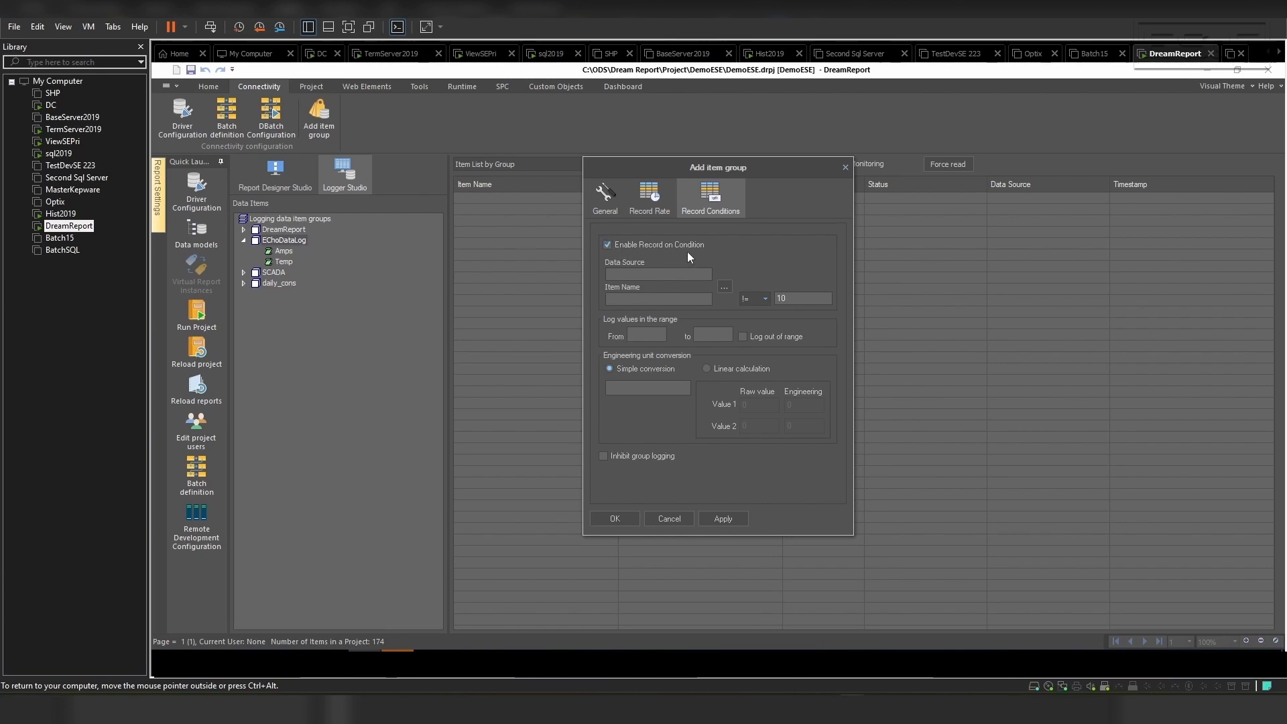
click(610, 246)
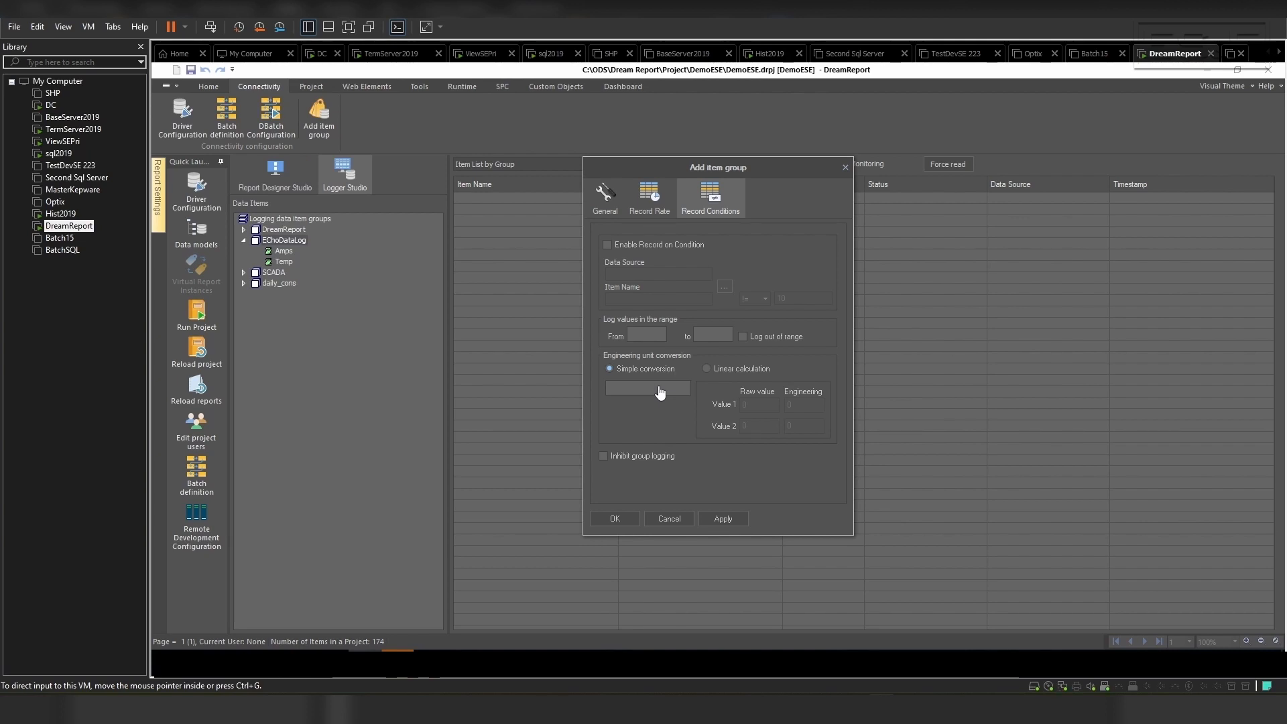
click(708, 369)
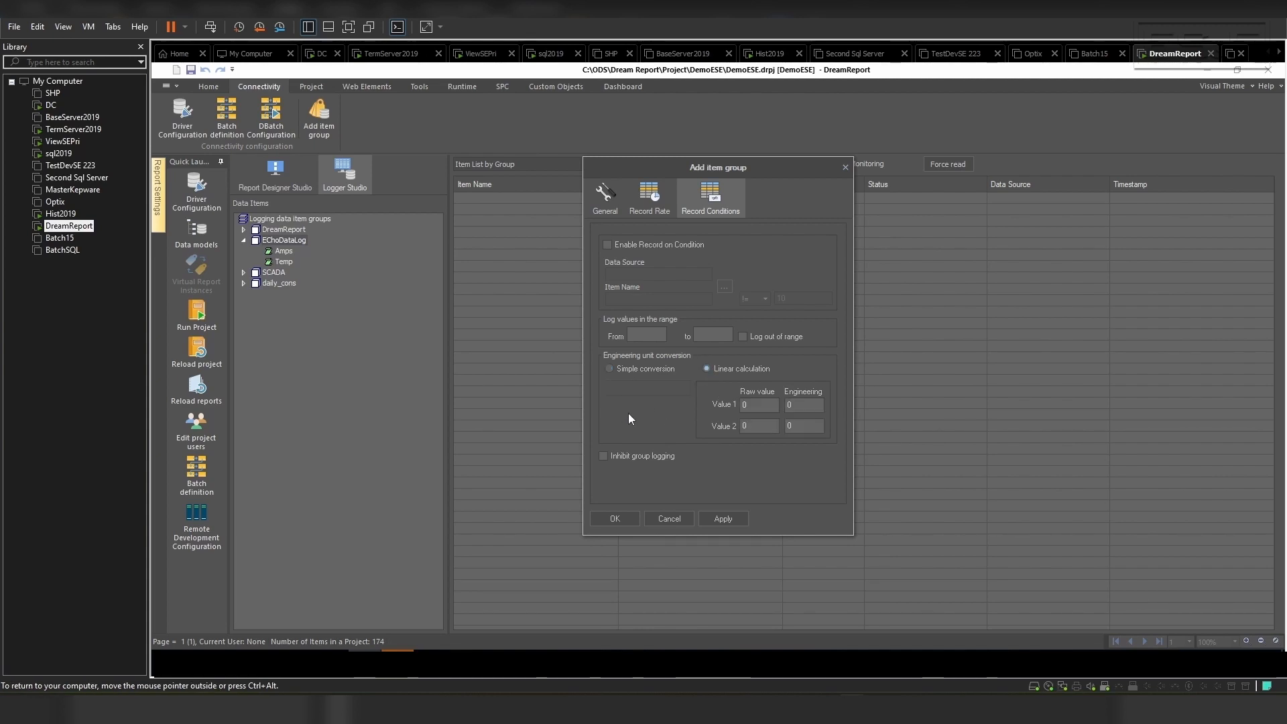